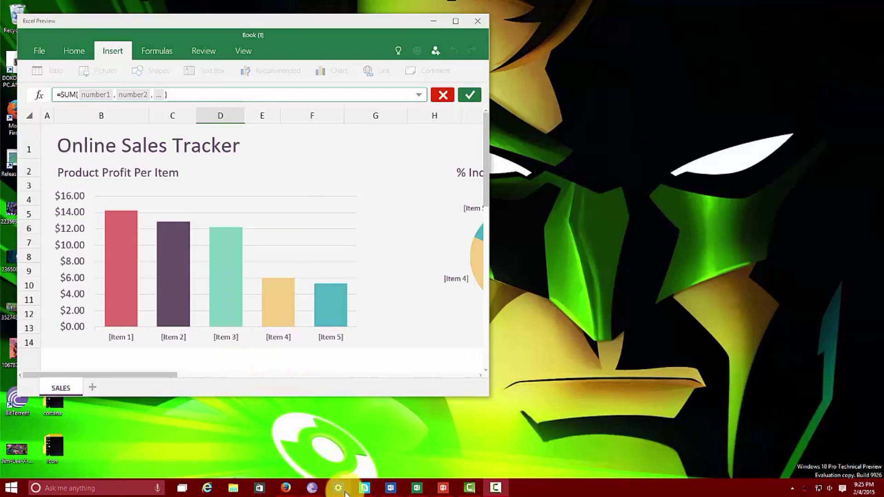
# Switch to Word Preview and look through the templates offered for a new document
pyautogui.click(390, 489)
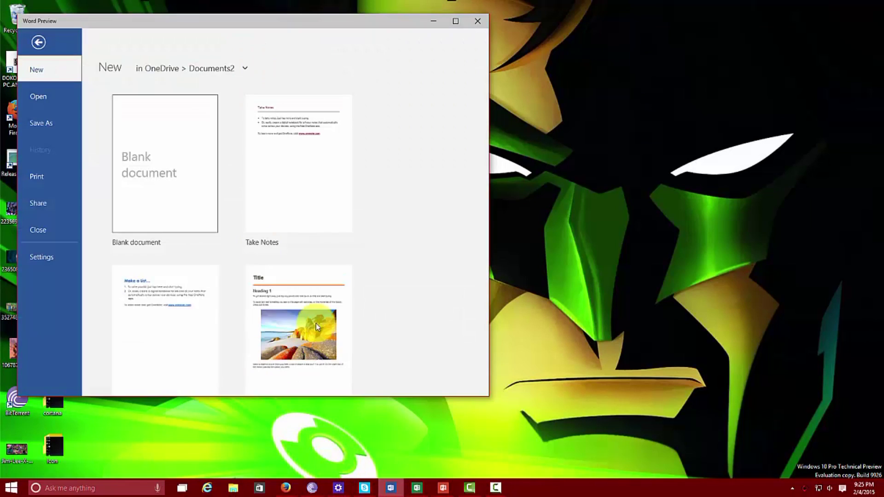
pyautogui.click(443, 489)
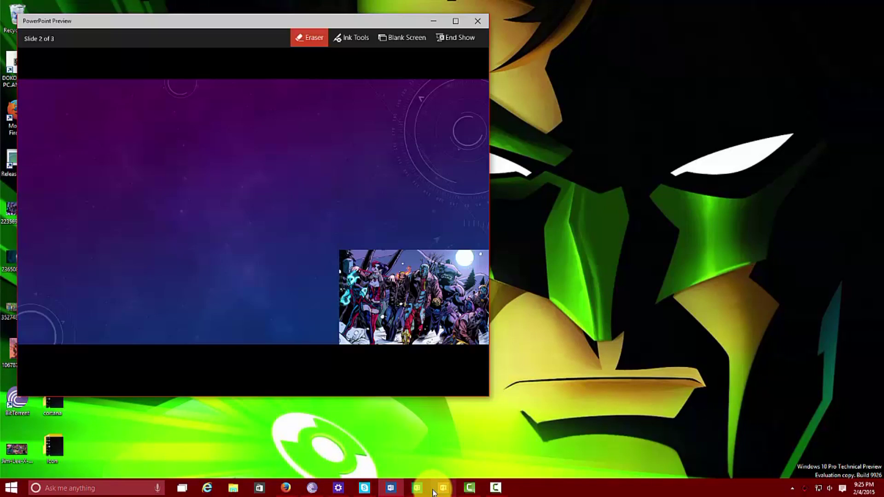
pyautogui.click(391, 488)
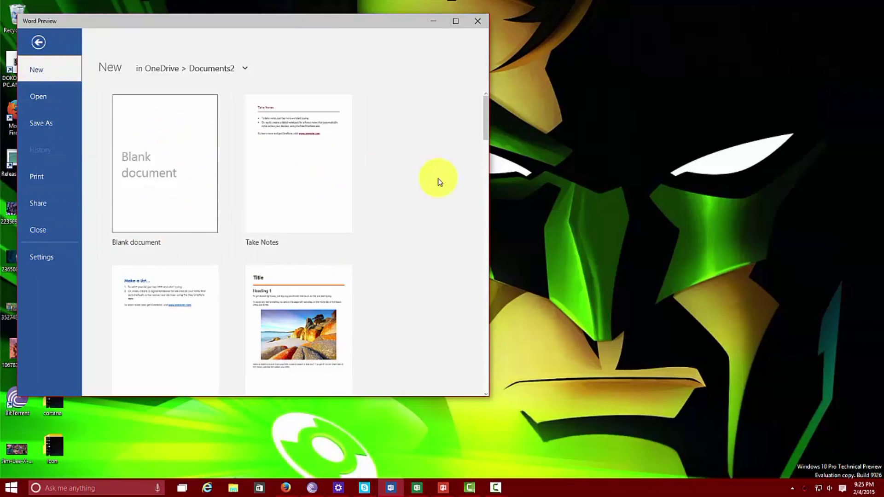
pyautogui.scroll(-15, 411, 199)
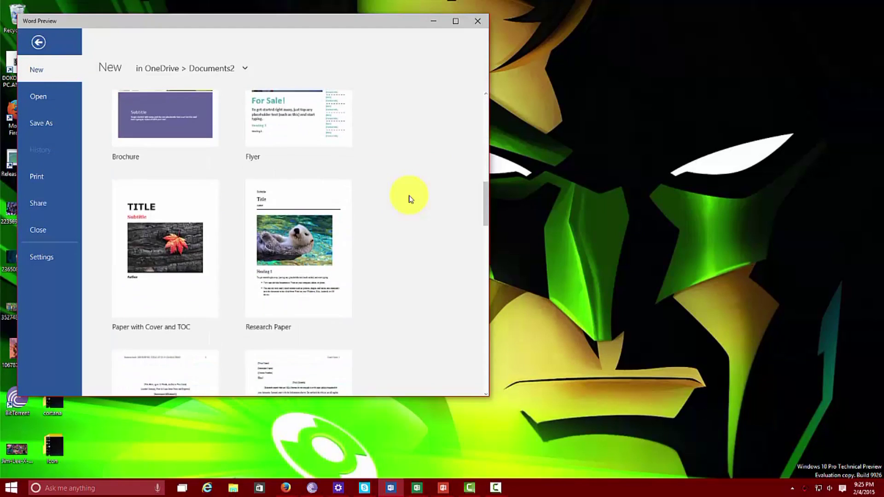
pyautogui.scroll(-10, 412, 198)
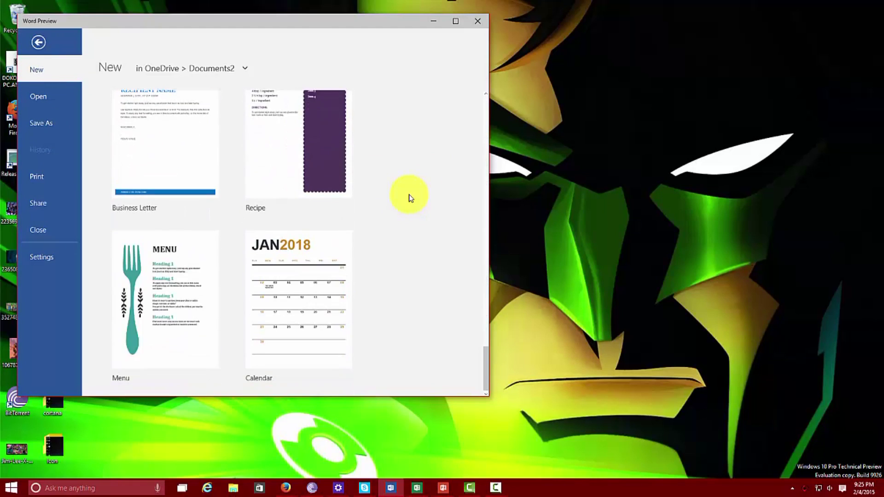
pyautogui.scroll(10, 412, 199)
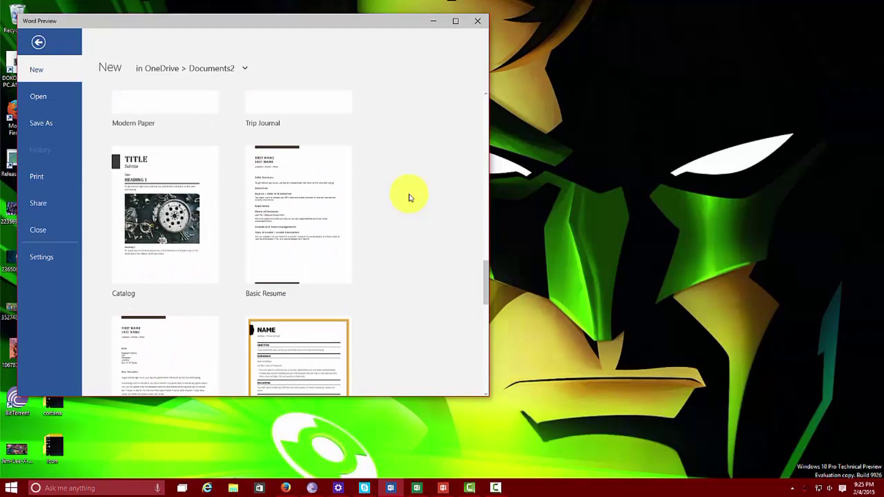
pyautogui.scroll(6, 411, 198)
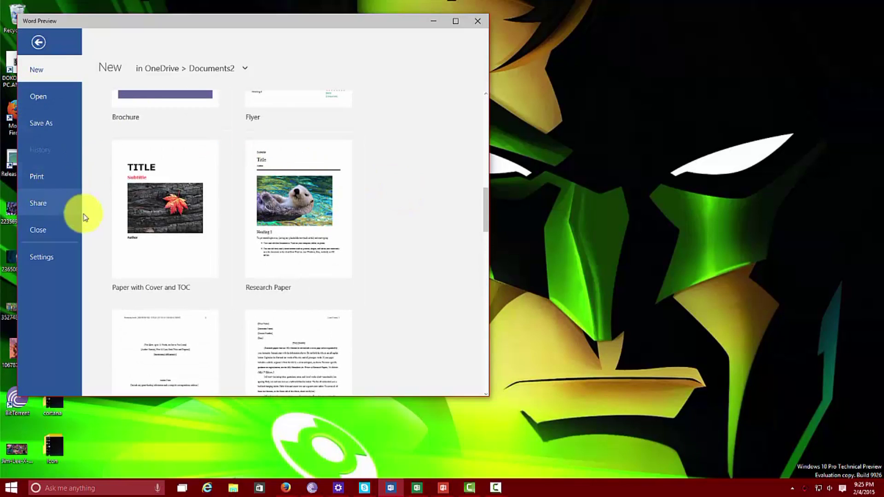
# View Word's Settings pane and dismiss it to return to the research paper document
pyautogui.click(51, 256)
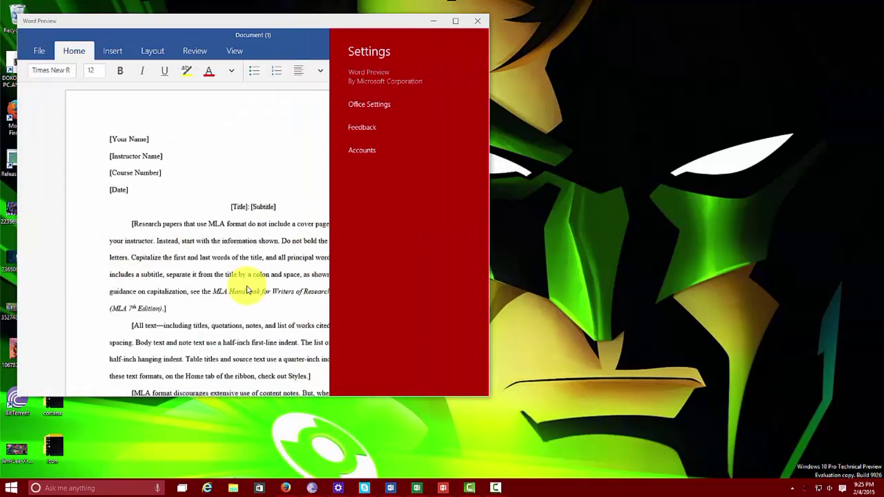
pyautogui.click(175, 271)
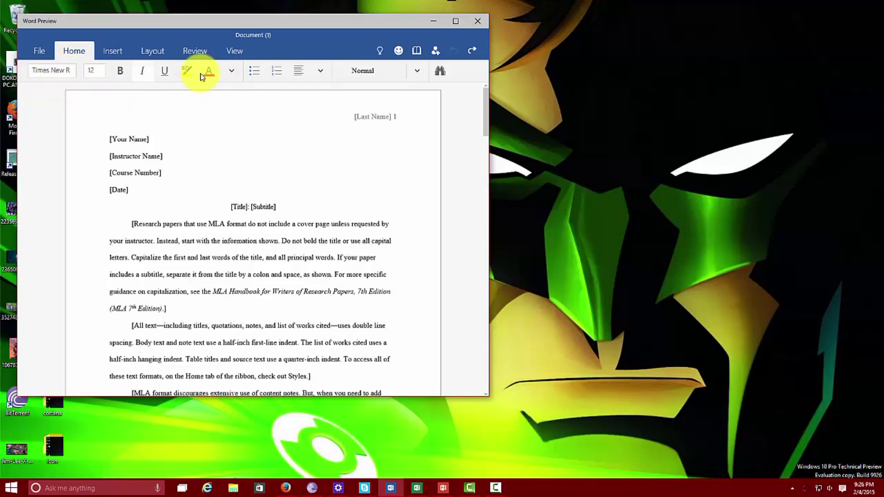
# Examine the font control and the Insert, Layout, Review and View commands available for the document
pyautogui.click(74, 71)
pyautogui.click(74, 71)
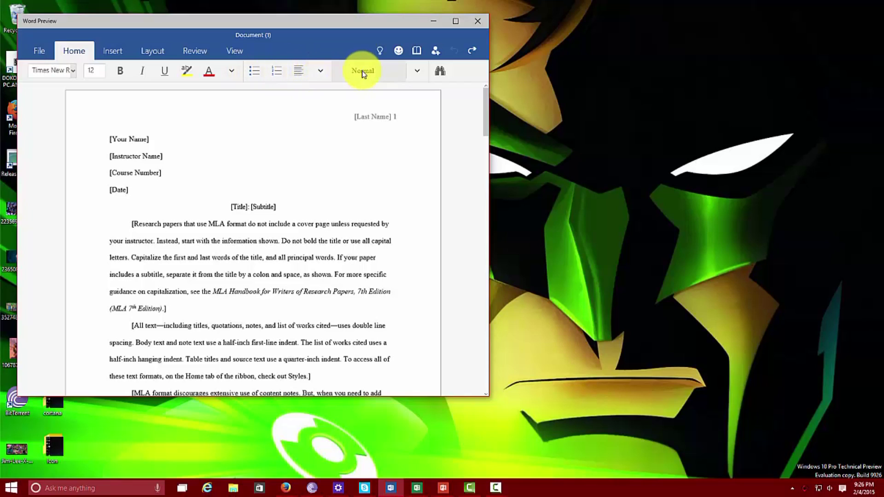
pyautogui.click(114, 52)
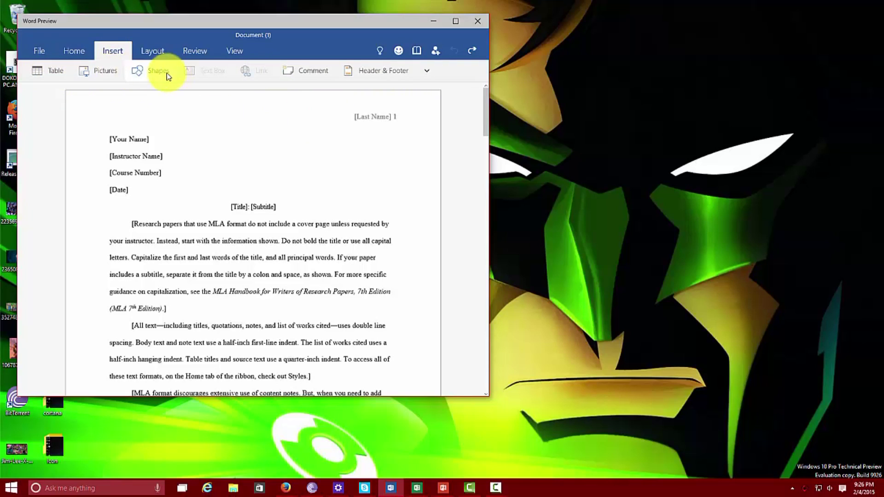
pyautogui.click(156, 51)
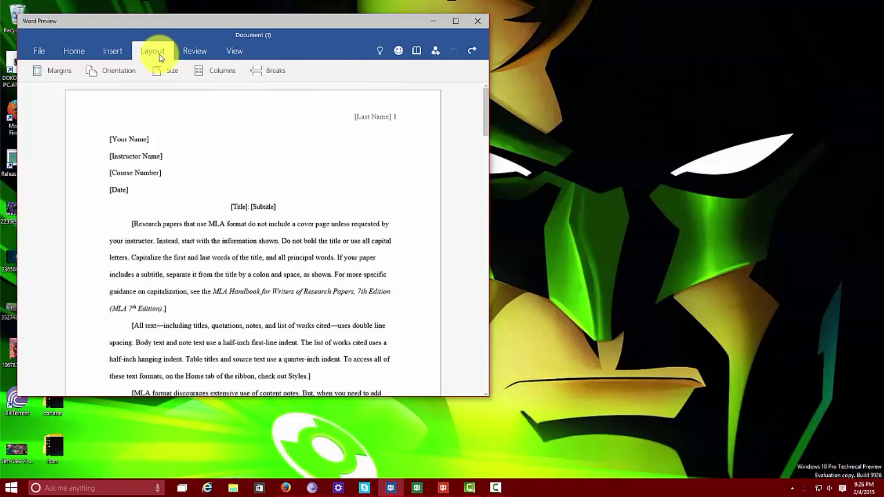
pyautogui.click(194, 52)
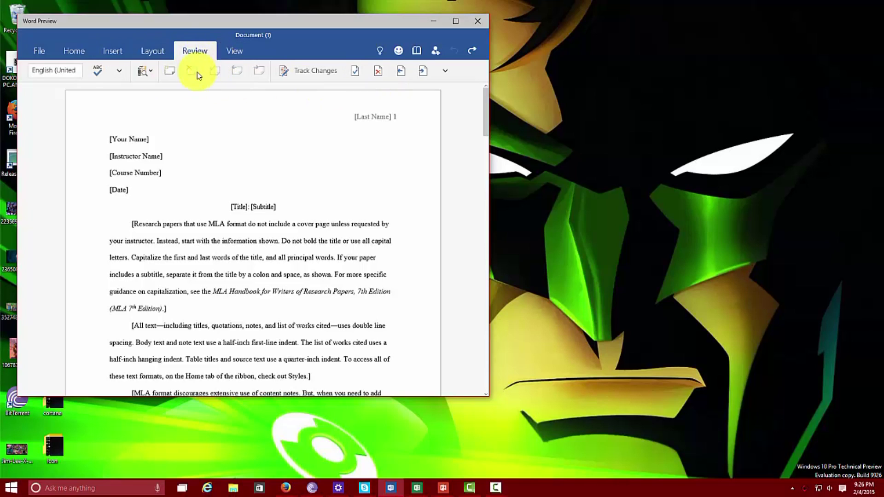
pyautogui.click(233, 49)
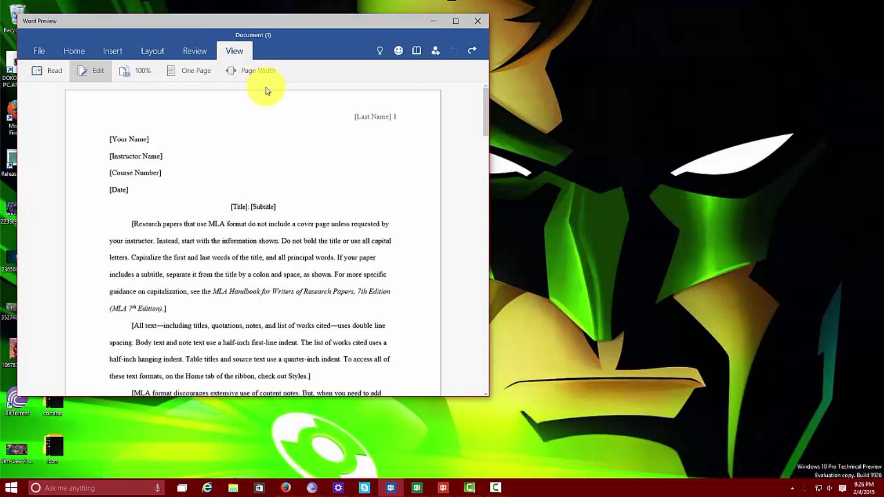
# Show the document in Read mode, page ahead through it and return to its beginning
pyautogui.click(417, 52)
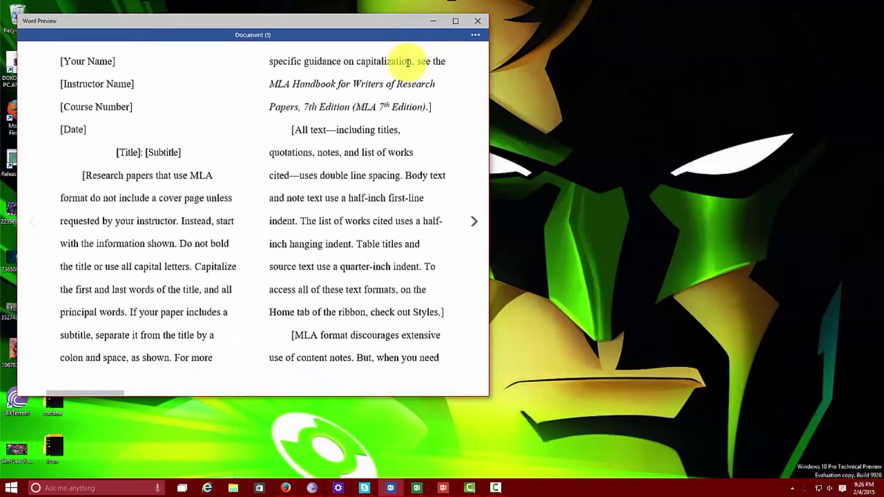
pyautogui.scroll(-5, 168, 147)
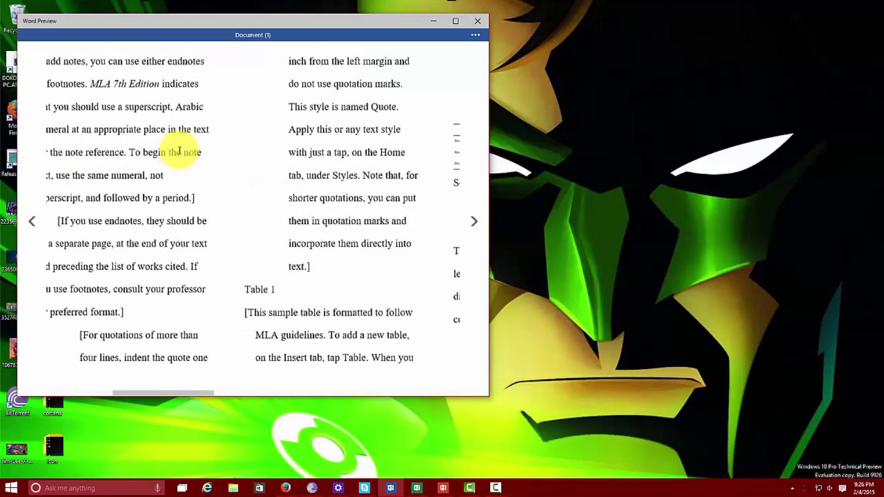
pyautogui.scroll(-2, 178, 148)
pyautogui.scroll(8, 179, 147)
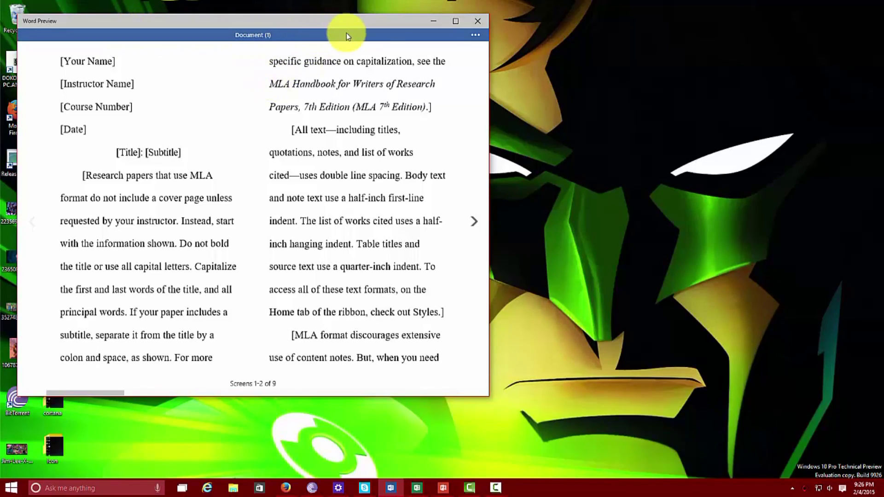
# Look at the document's sharing options, including choosing a different save location, and close the Share pane
pyautogui.click(475, 35)
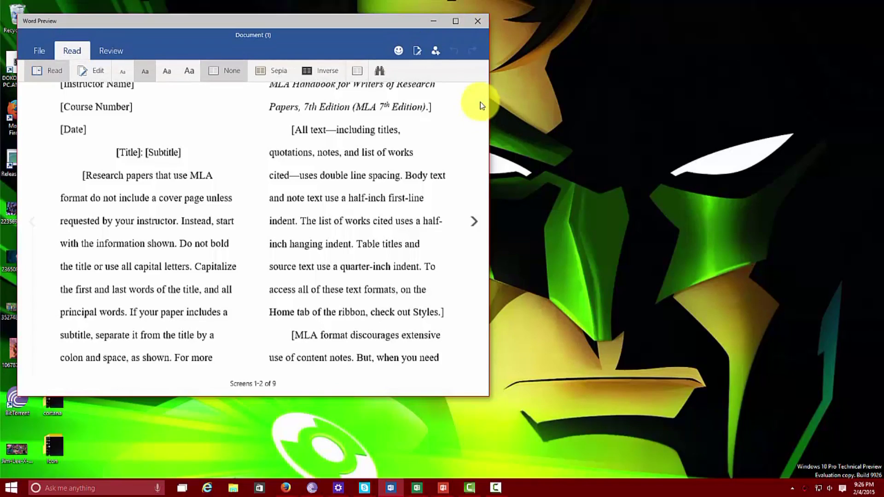
pyautogui.click(435, 53)
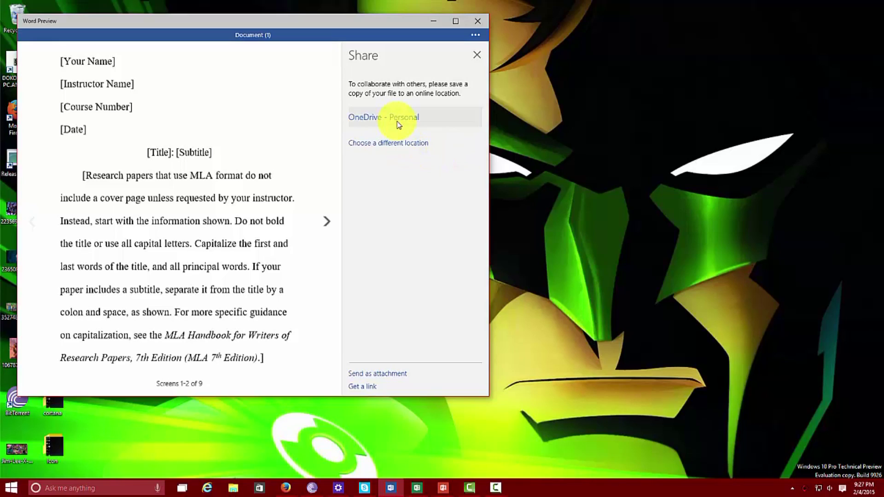
pyautogui.click(413, 144)
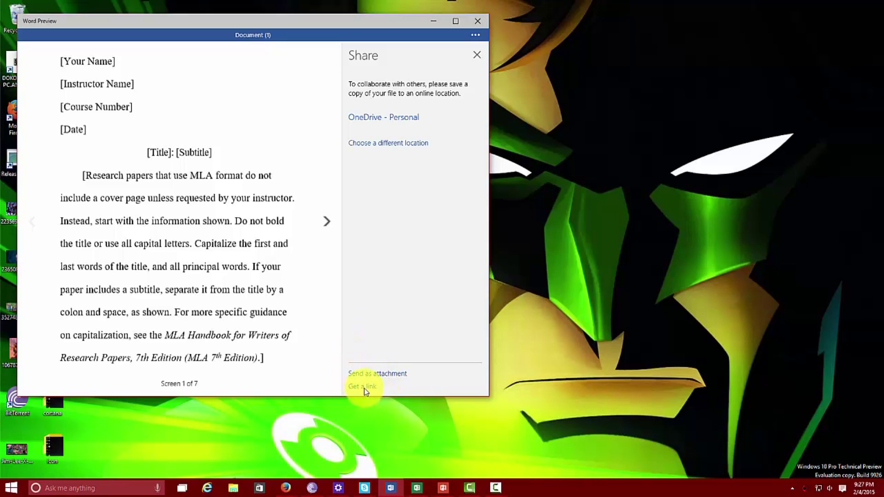
pyautogui.click(476, 56)
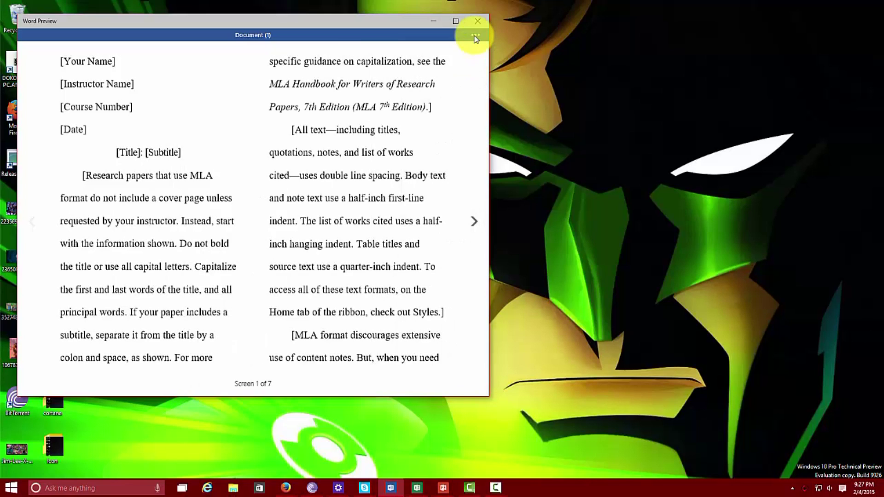
# Check the file management page briefly and return the document from Read mode to editing mode
pyautogui.click(34, 48)
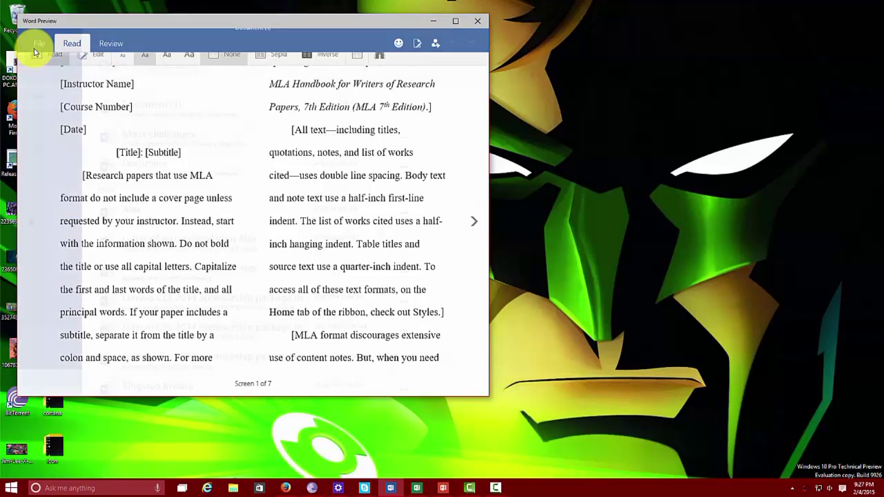
pyautogui.click(38, 42)
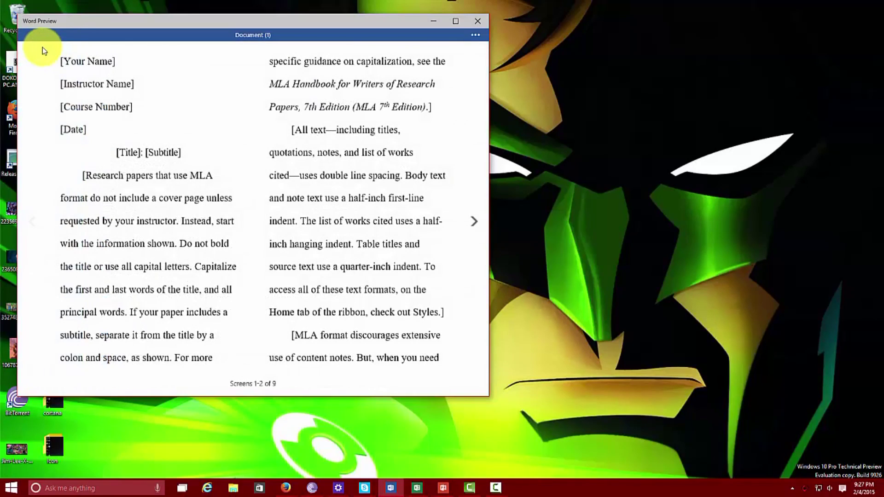
pyautogui.click(475, 36)
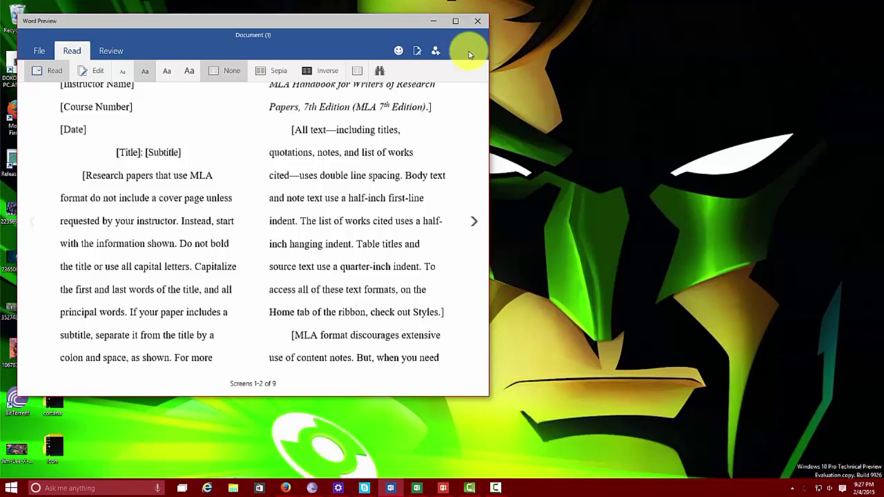
pyautogui.click(417, 51)
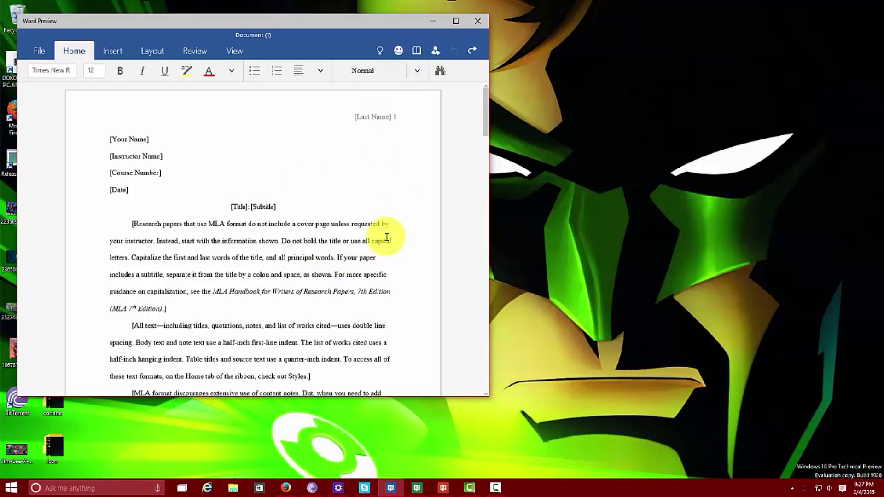
# Shrink the coral reef picture on page 3 proportionally to about two-thirds of its width
pyautogui.scroll(-10, 389, 233)
pyautogui.scroll(-5, 391, 229)
pyautogui.scroll(3, 283, 240)
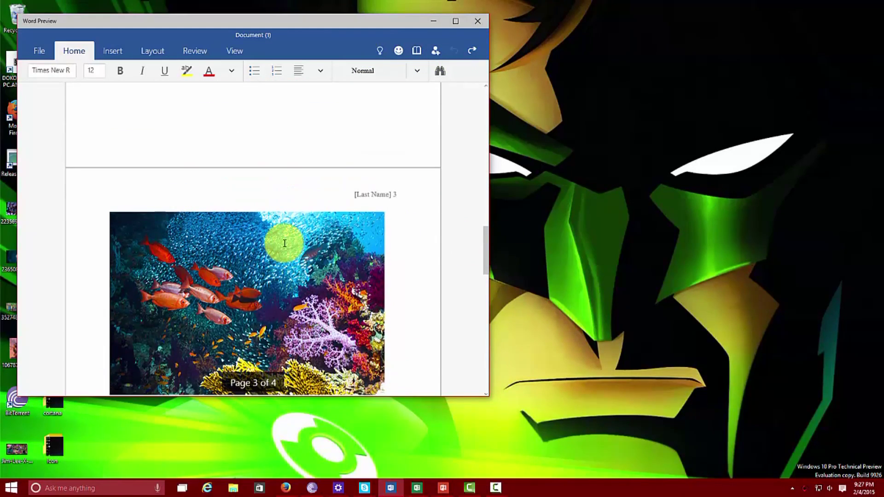
pyautogui.click(304, 233)
pyautogui.moveTo(385, 211); pyautogui.dragTo(263, 272)
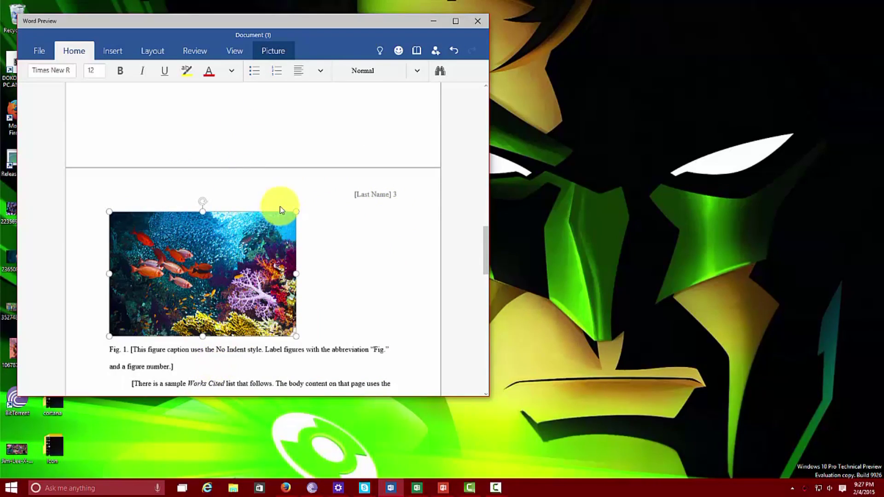
# Select each of the two paragraphs before the Works Cited page and view the Cut, Copy and Paste options
pyautogui.scroll(-6, 235, 239)
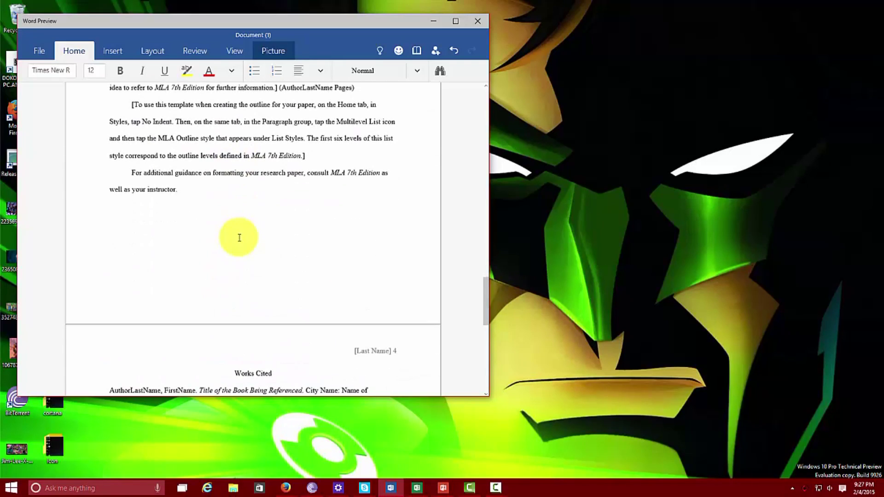
pyautogui.rightClick(199, 181)
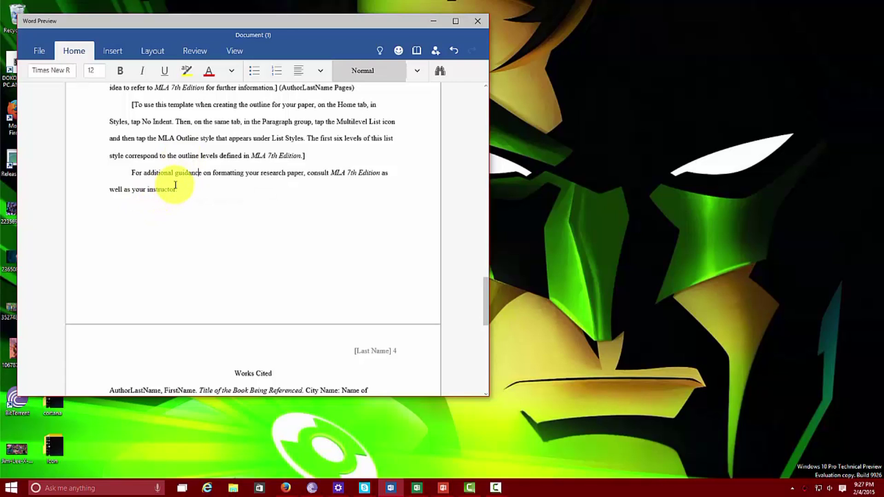
pyautogui.tripleClick(158, 185)
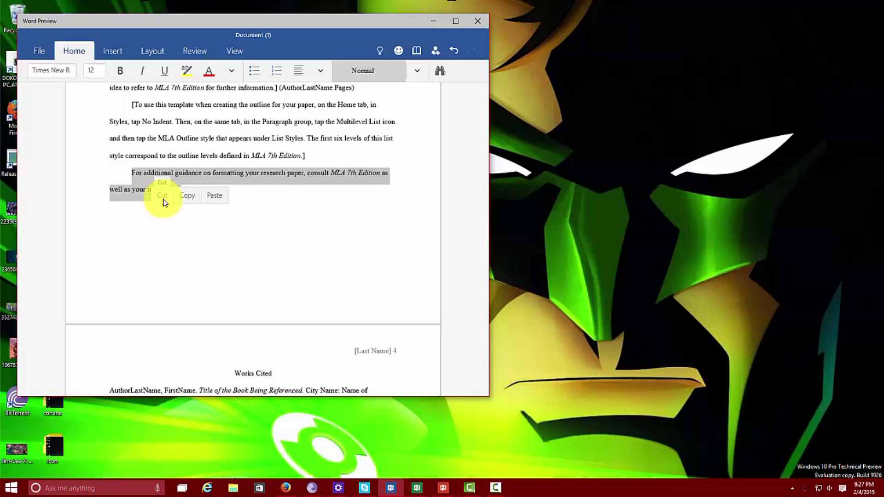
pyautogui.tripleClick(165, 164)
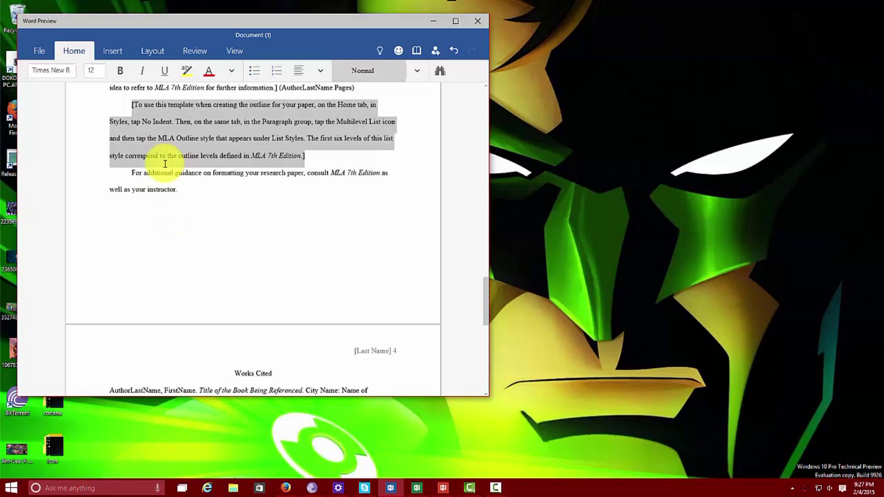
pyautogui.rightClick(175, 137)
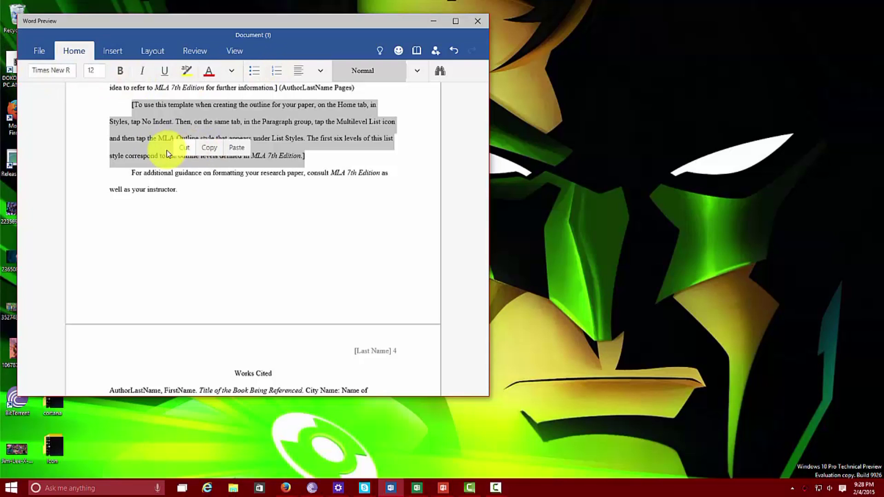
pyautogui.scroll(10, 322, 281)
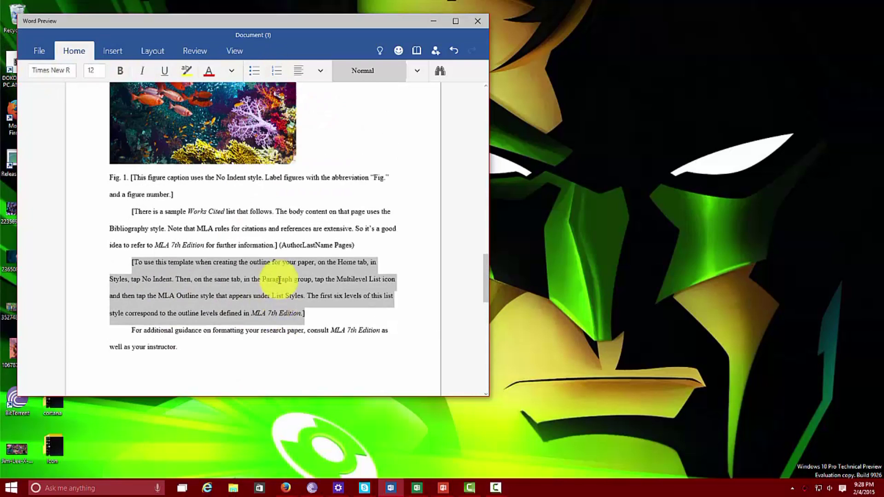
pyautogui.scroll(5, 279, 280)
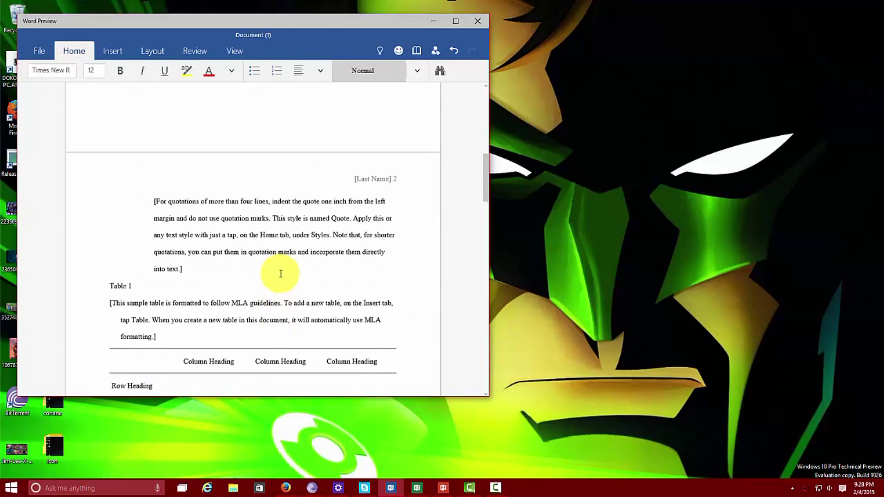
pyautogui.scroll(3, 281, 274)
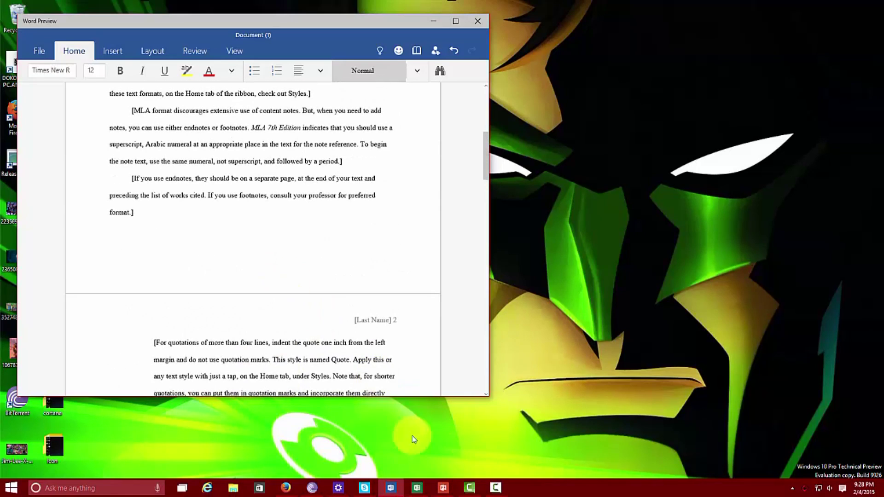
# Switch to Excel Preview, maximize its window, and look over the sales workbook's file management, formatting and insertion commands
pyautogui.click(417, 492)
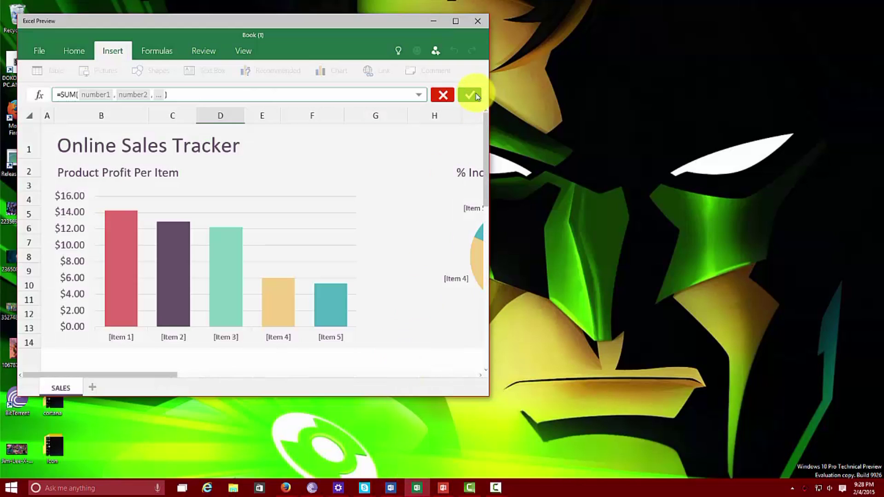
pyautogui.click(458, 20)
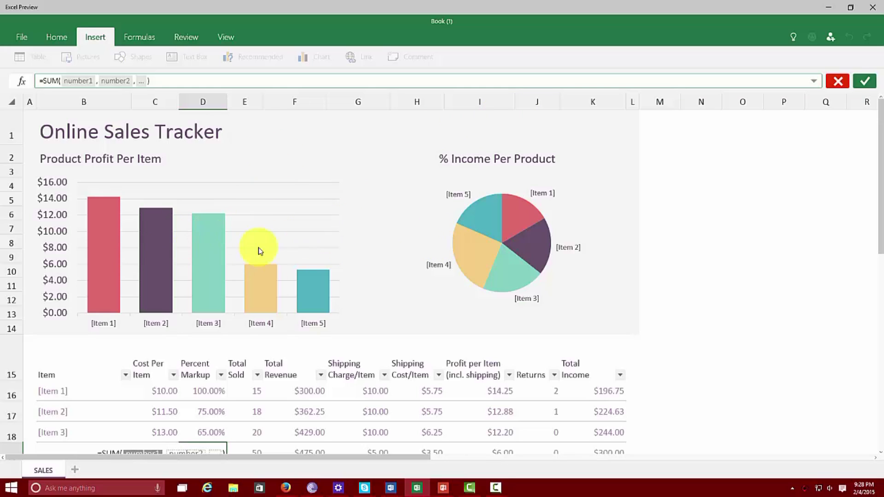
pyautogui.click(22, 39)
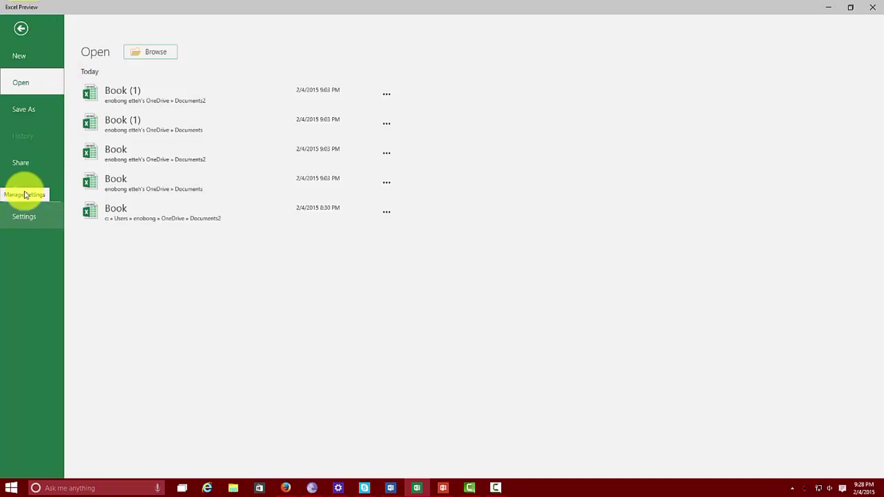
pyautogui.click(20, 30)
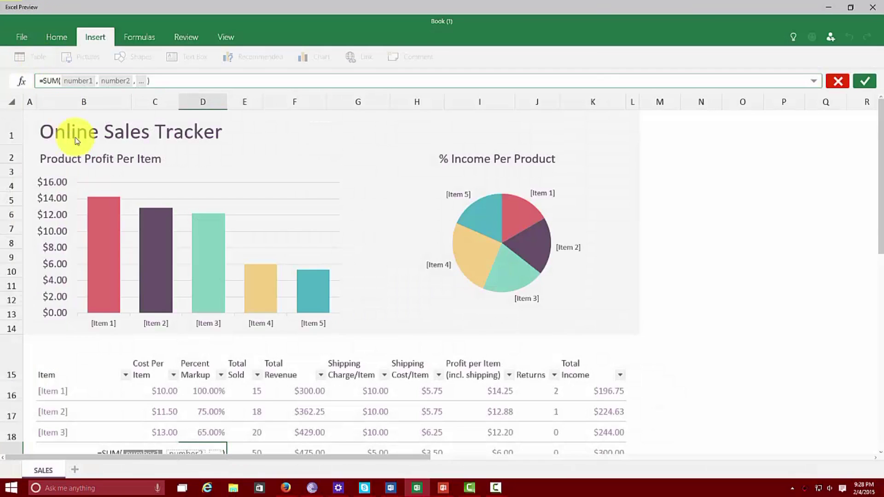
pyautogui.click(57, 37)
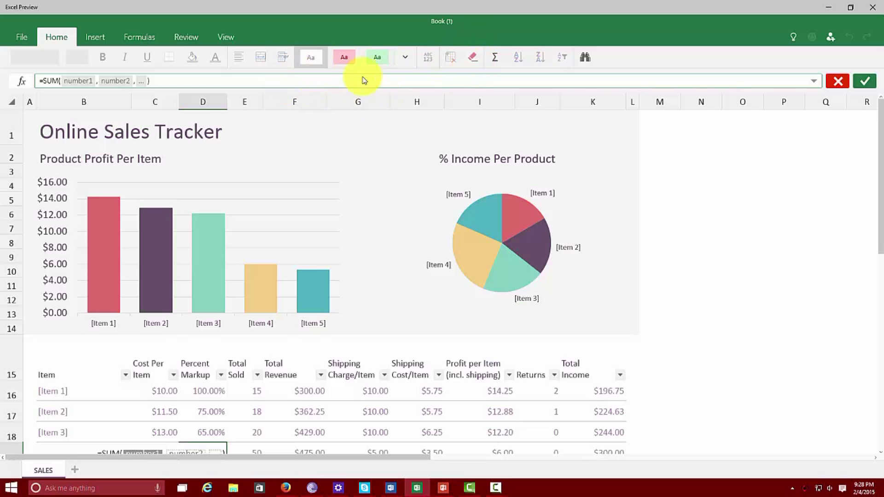
pyautogui.click(106, 41)
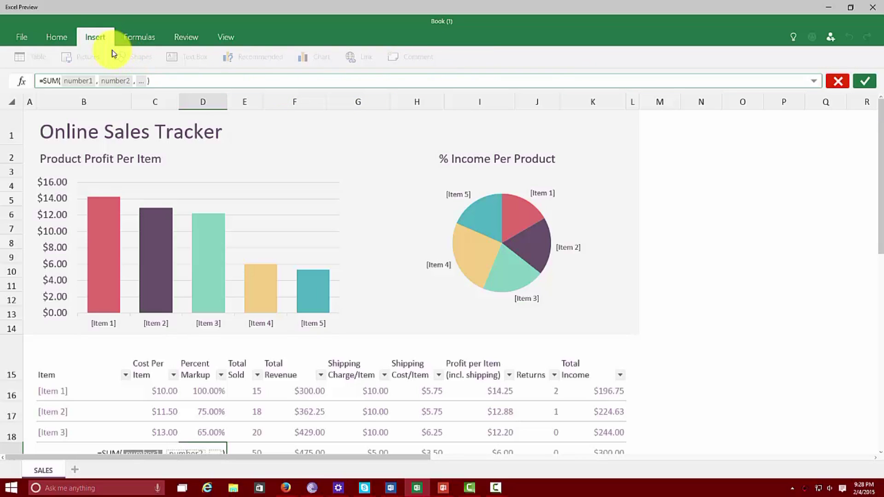
# Browse the function library, including the Recently Used, Financial, Logical, Date & Time, Lookup & Reference and Math & Trig categories
pyautogui.click(148, 36)
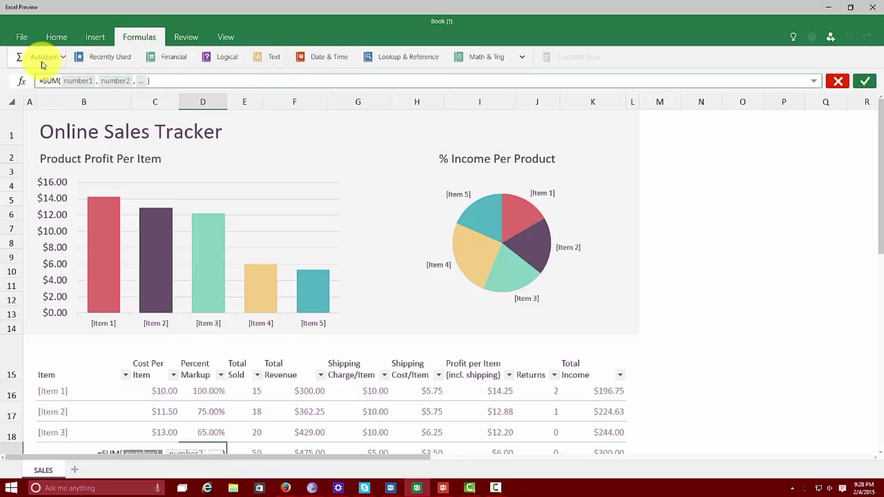
pyautogui.click(126, 58)
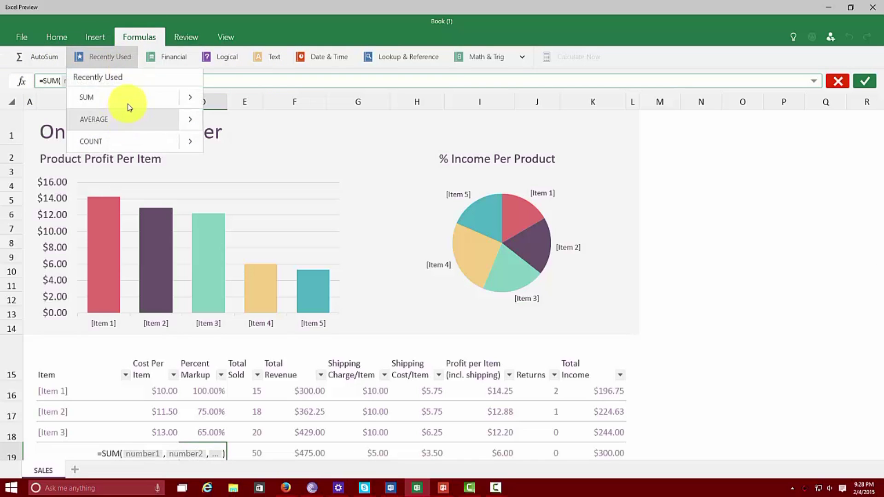
pyautogui.click(189, 101)
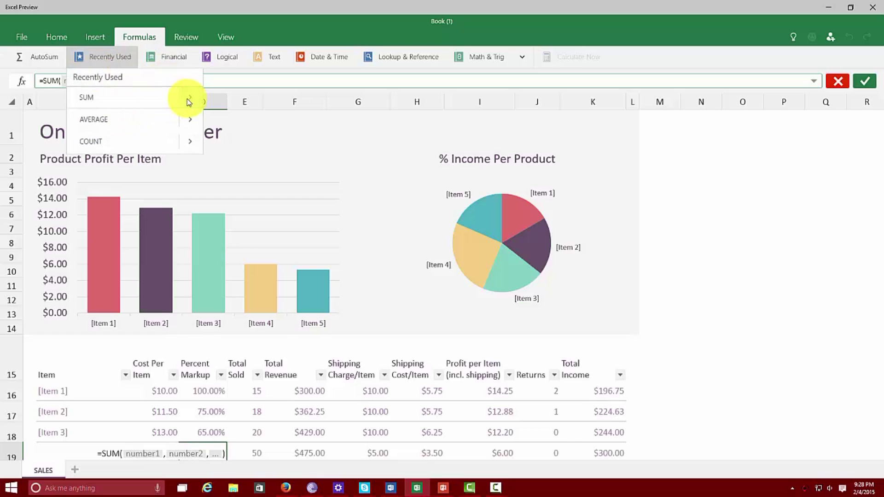
pyautogui.click(161, 56)
pyautogui.scroll(-5, 220, 190)
pyautogui.scroll(-5, 220, 186)
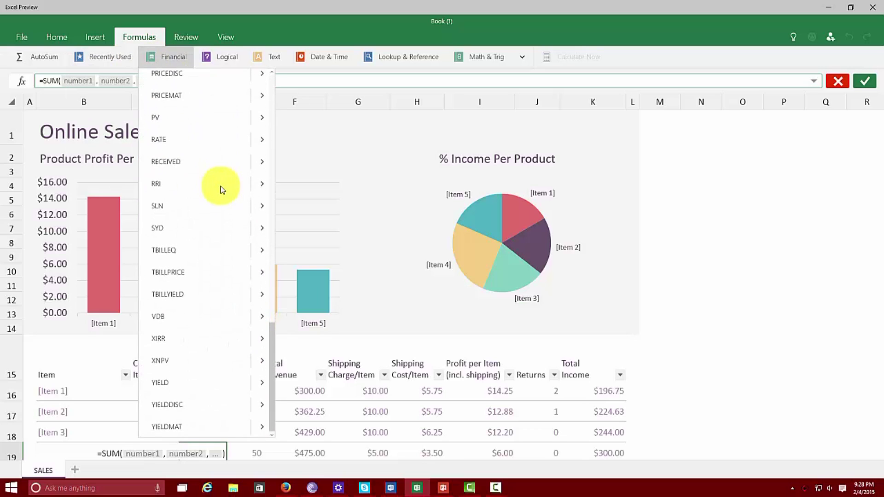
pyautogui.click(231, 57)
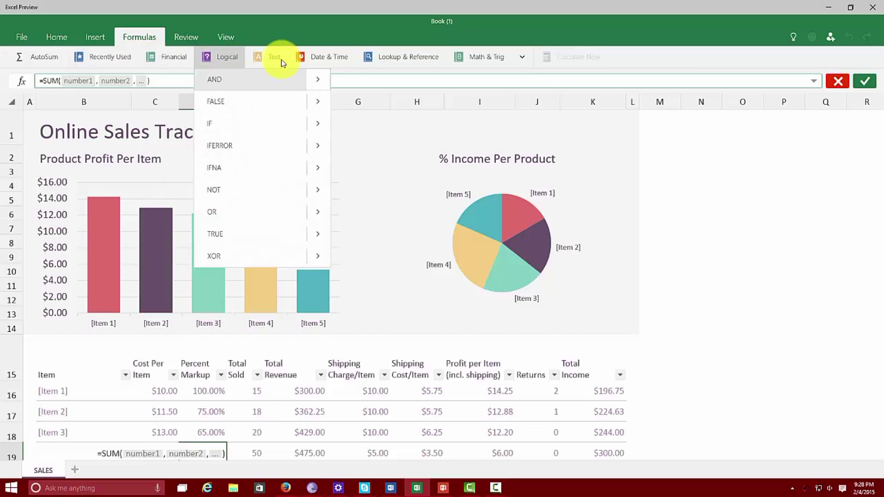
pyautogui.click(300, 57)
pyautogui.scroll(-5, 365, 132)
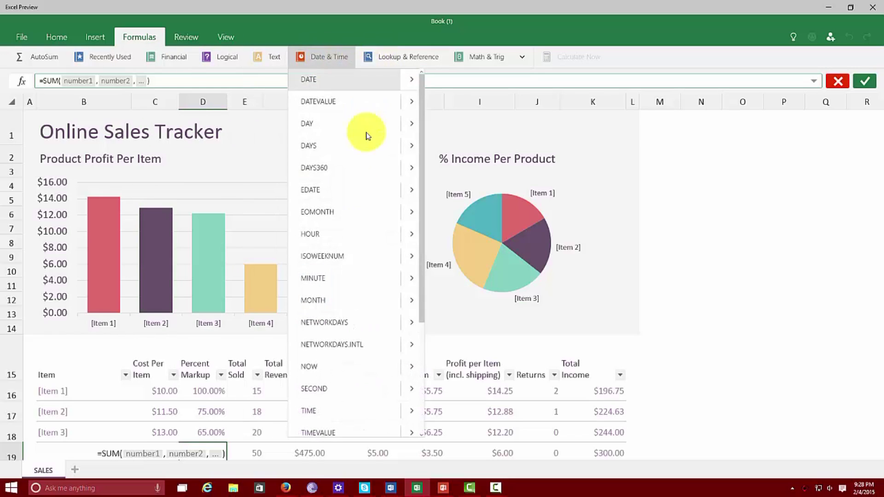
pyautogui.click(408, 57)
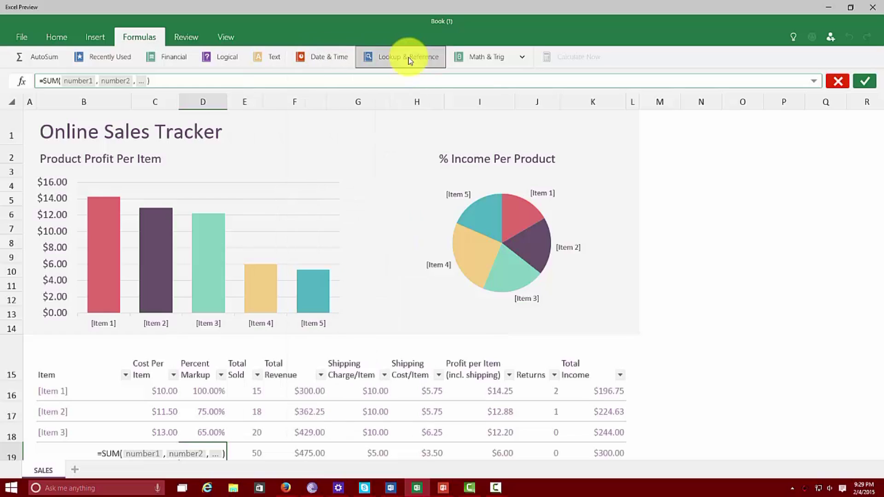
pyautogui.click(501, 58)
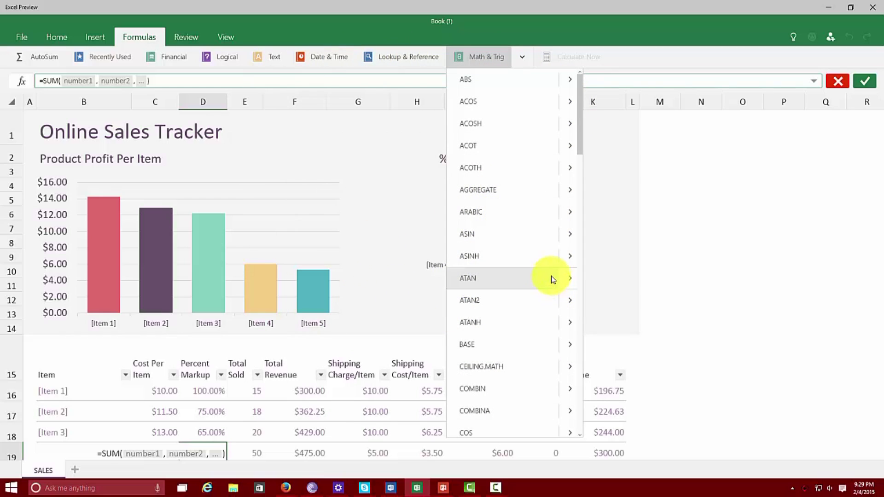
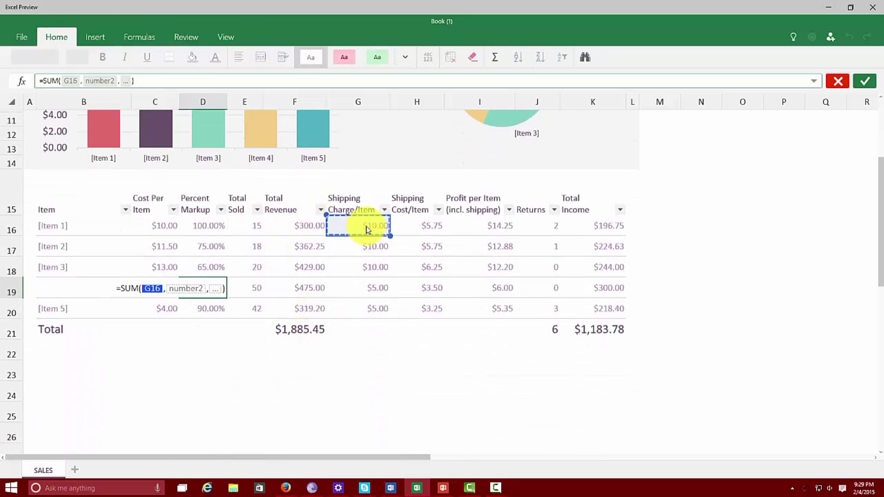
# View the editing options for cell G16, show the worksheet's comments, and look over the display and table commands
pyautogui.rightClick(364, 230)
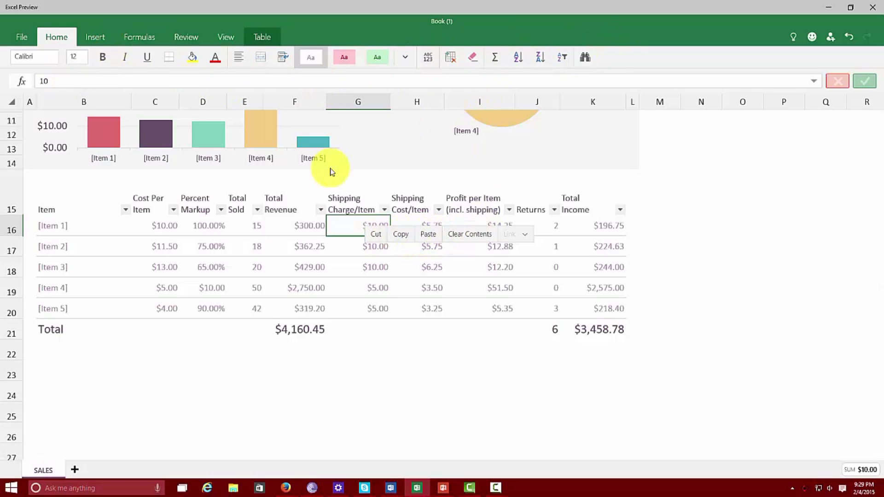
pyautogui.click(129, 37)
pyautogui.click(193, 40)
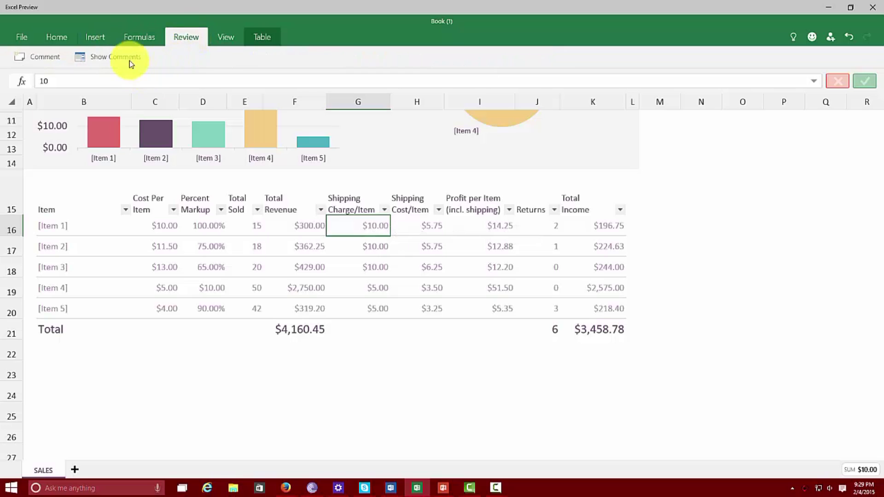
pyautogui.click(114, 62)
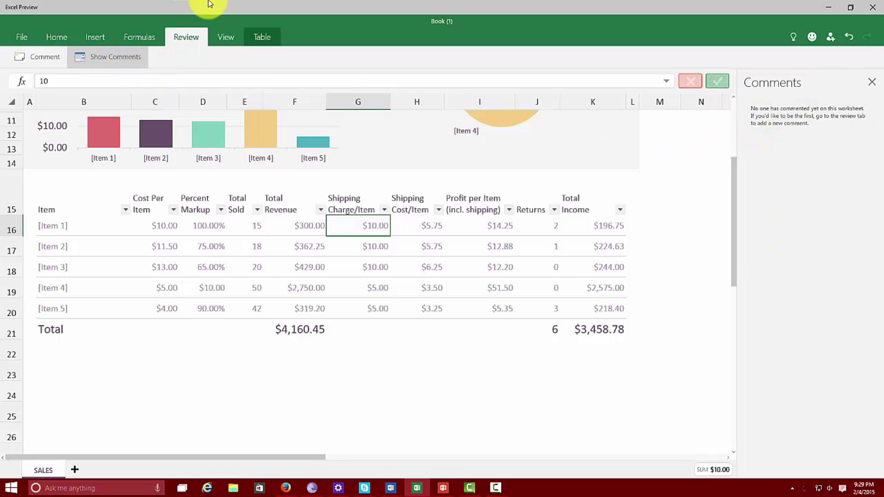
pyautogui.click(229, 39)
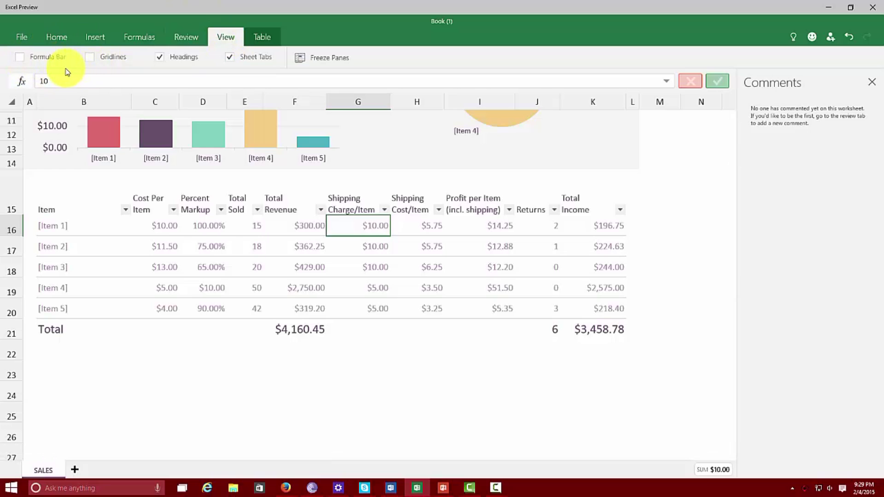
pyautogui.click(265, 41)
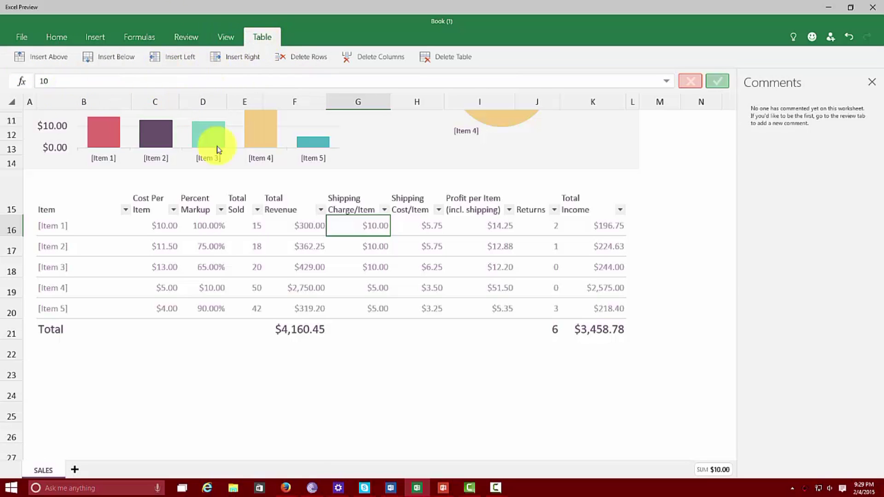
# Insert a table at the empty cell G23 below the sales table and view its sort and filter options
pyautogui.click(371, 369)
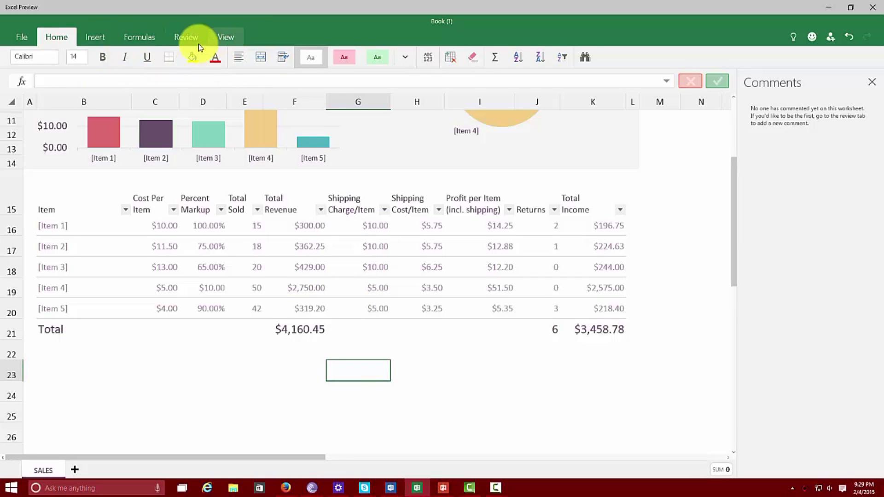
pyautogui.click(222, 37)
pyautogui.click(186, 36)
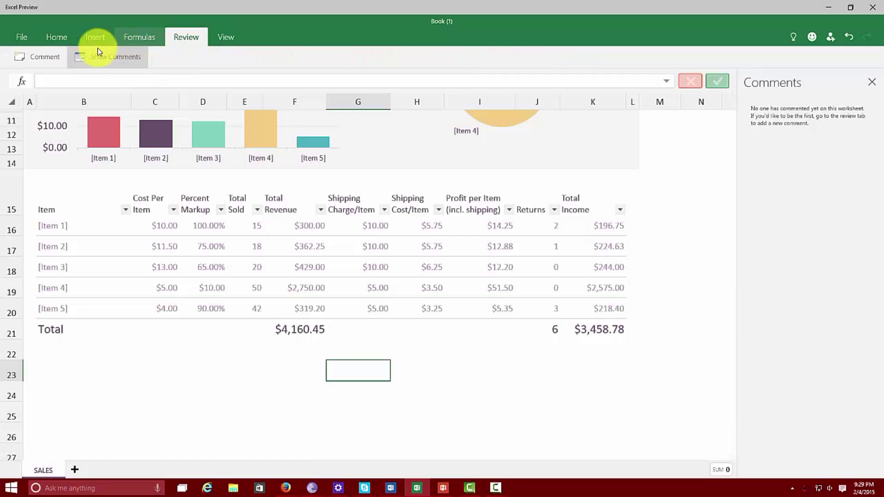
pyautogui.click(95, 37)
pyautogui.click(33, 56)
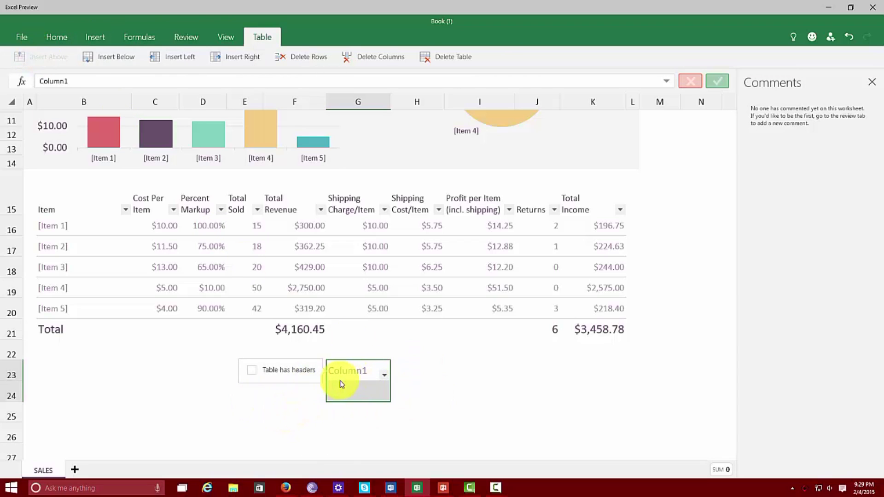
pyautogui.click(385, 375)
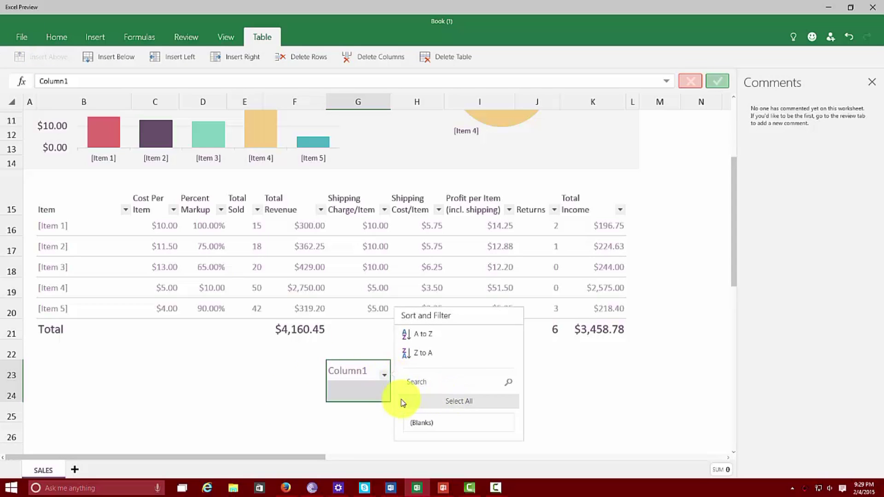
# Add a blank worksheet, view the workbook's sharing options, and undo the worksheet addition
pyautogui.click(75, 470)
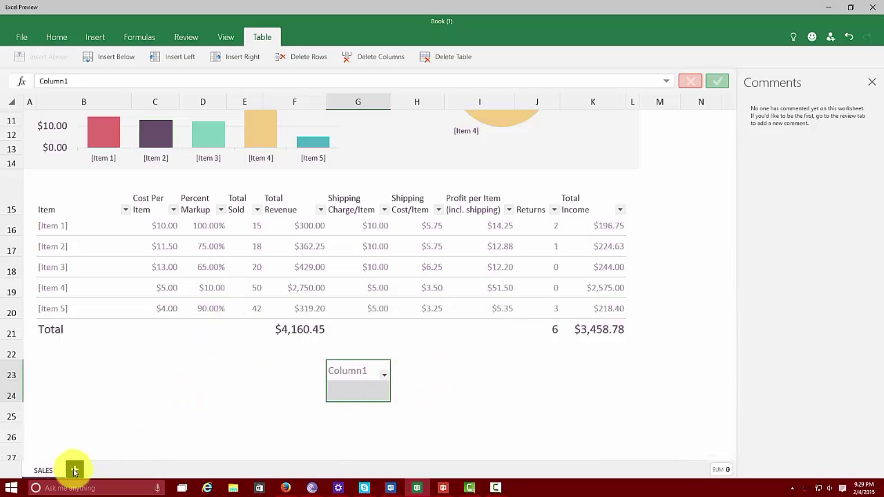
pyautogui.click(74, 470)
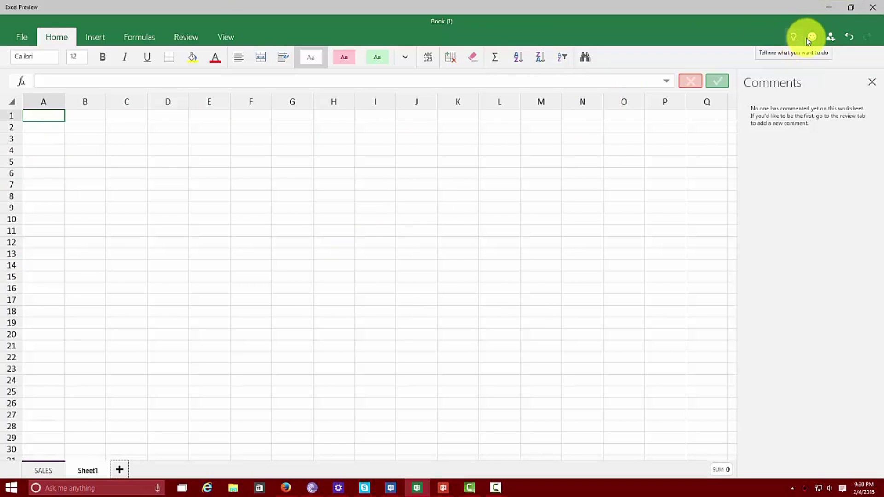
pyautogui.click(832, 40)
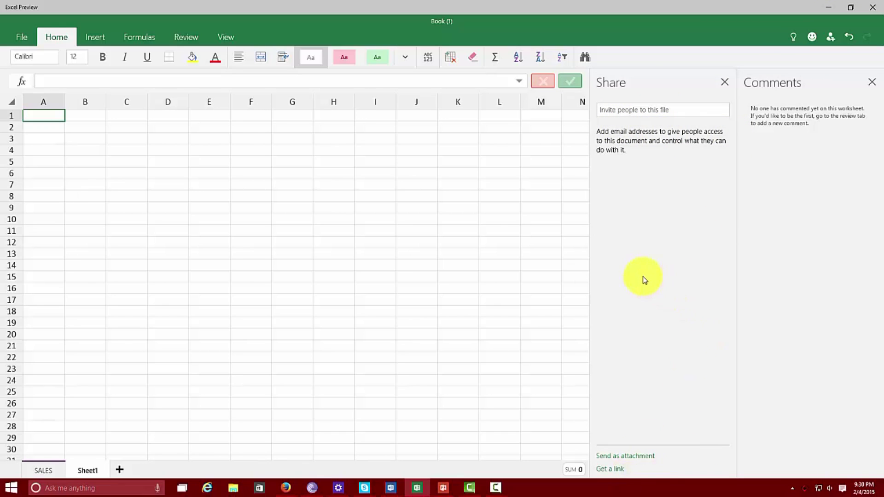
pyautogui.click(852, 34)
pyautogui.click(495, 259)
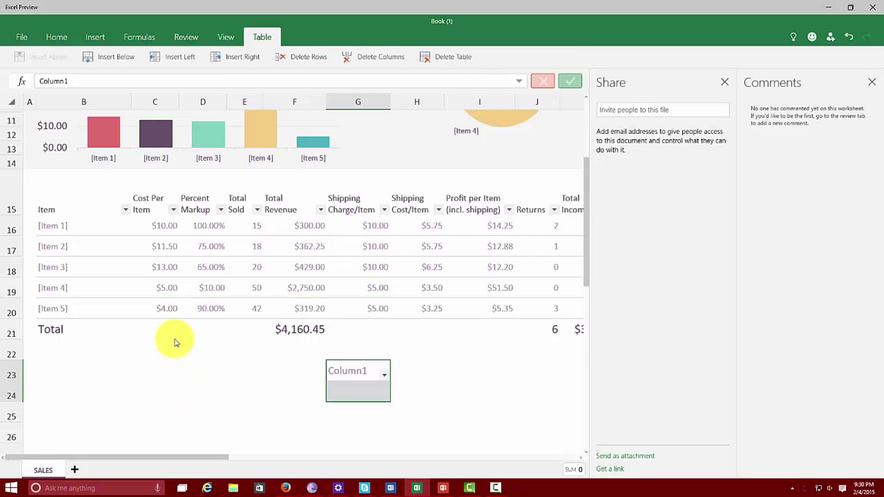
# Switch to PowerPoint Preview, maximize its window, and end the running slide show to return to editing
pyautogui.click(445, 488)
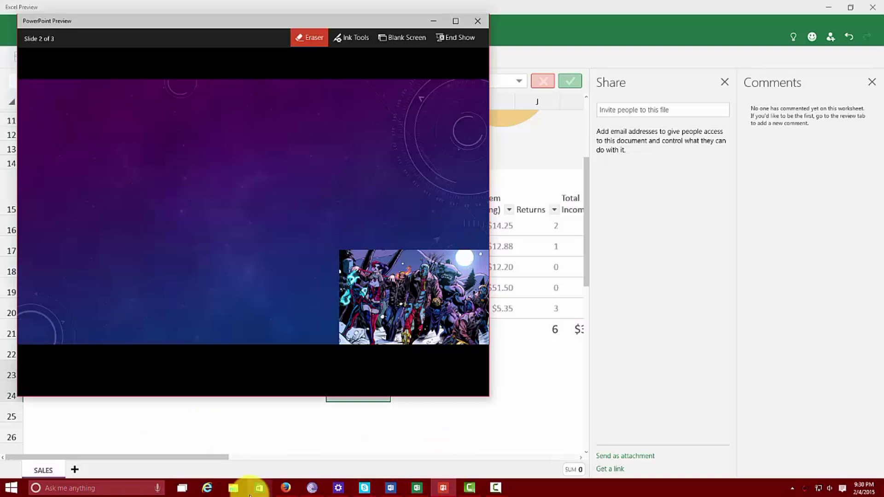
pyautogui.click(456, 22)
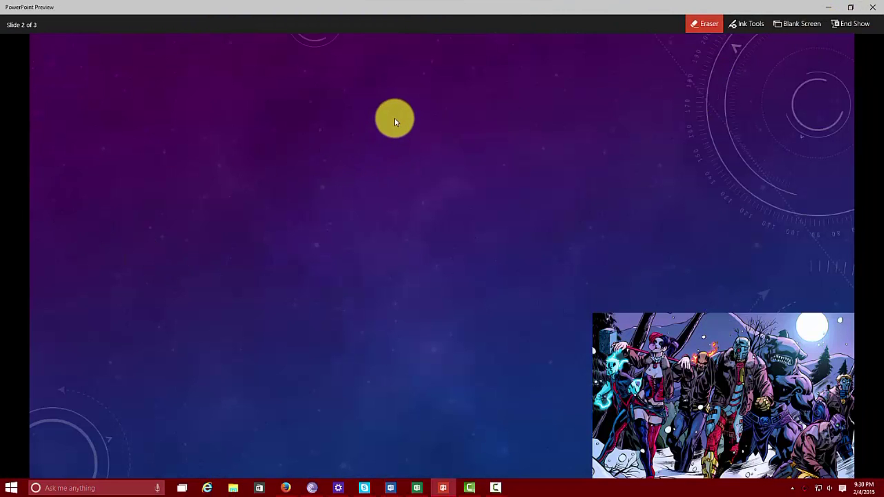
pyautogui.click(866, 23)
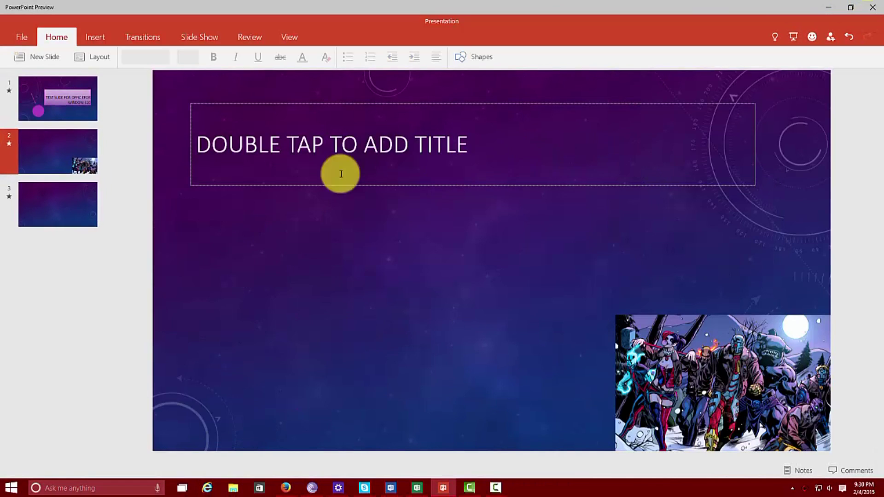
# Check the presentation's file management page, view the Office 365 upgrade plans on the web, and return to PowerPoint Preview
pyautogui.click(26, 39)
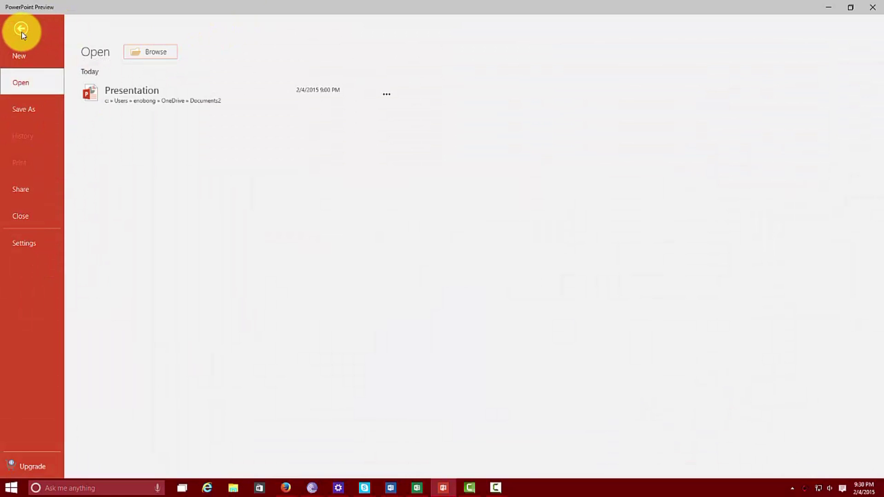
pyautogui.click(32, 466)
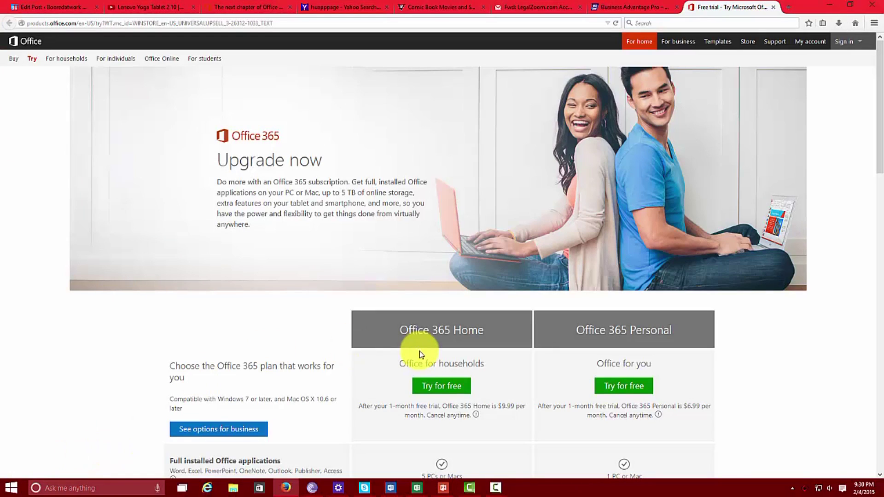
pyautogui.scroll(-5, 420, 354)
pyautogui.scroll(4, 419, 355)
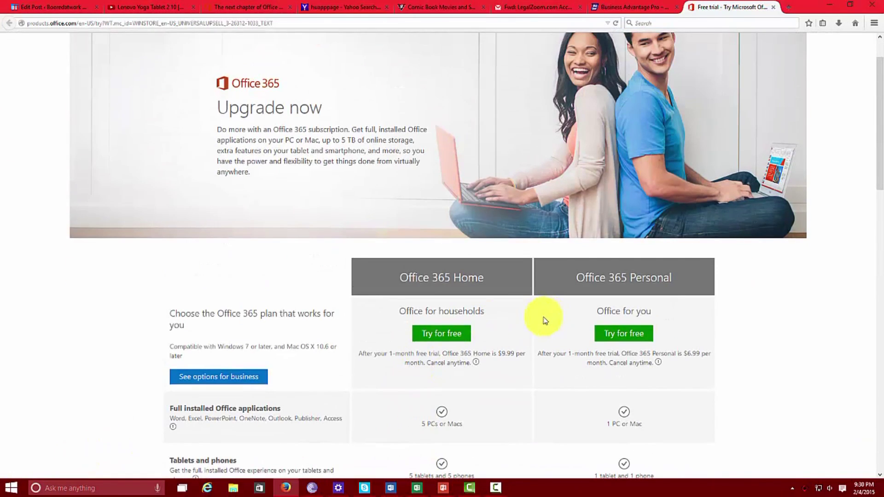
pyautogui.click(443, 489)
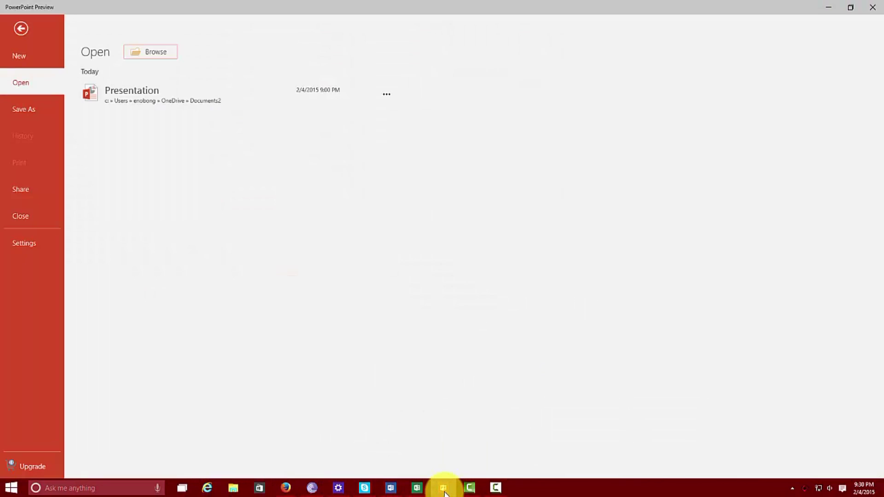
# Return to editing the presentation with the Office 365 restart notice dismissed, and add a new slide after slide 2
pyautogui.click(21, 27)
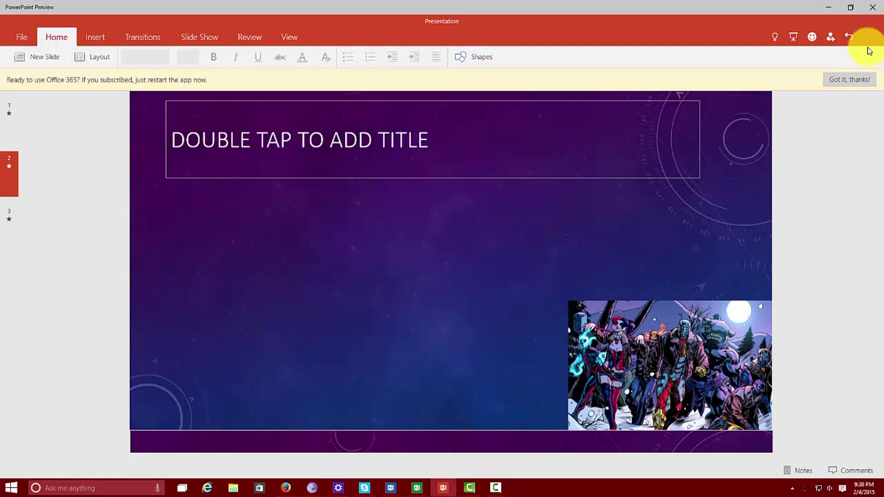
pyautogui.click(850, 80)
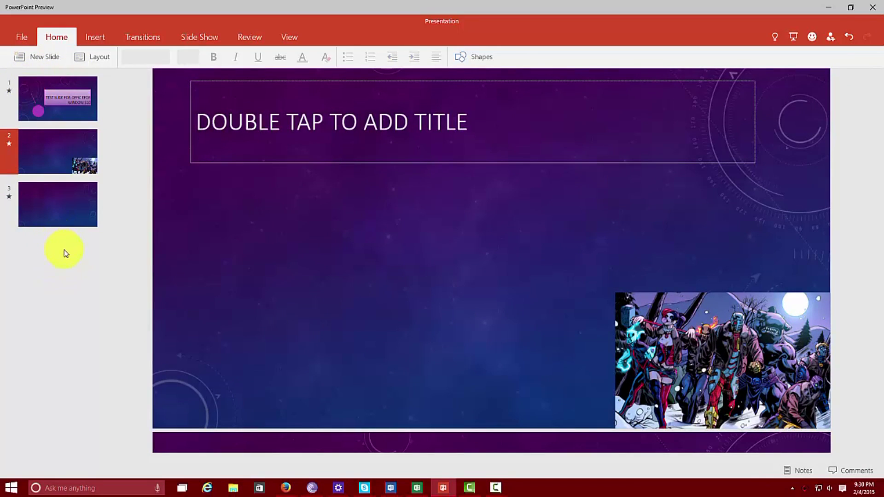
pyautogui.click(40, 57)
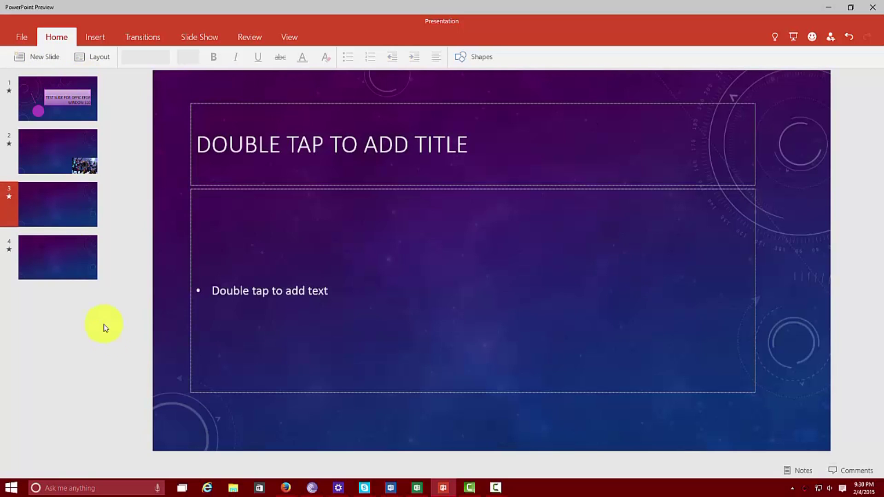
# View the editing options for slide 1 and browse the Celestial slide layouts available for it
pyautogui.rightClick(62, 96)
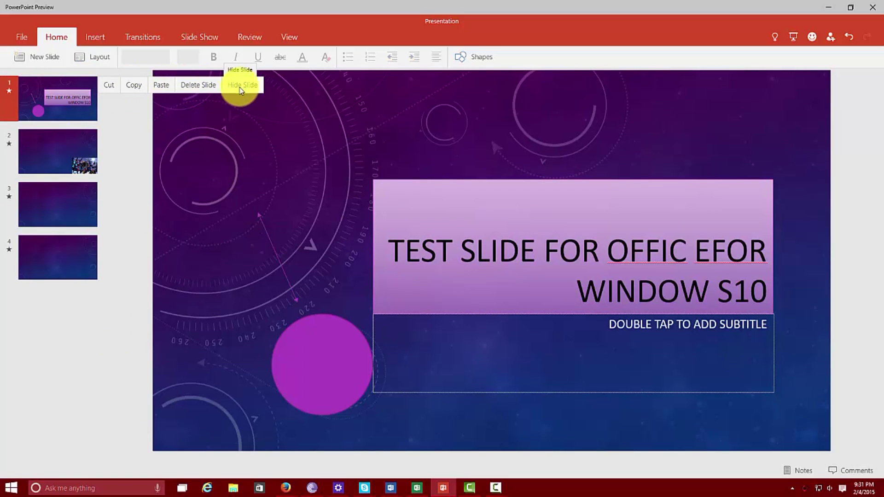
pyautogui.click(92, 57)
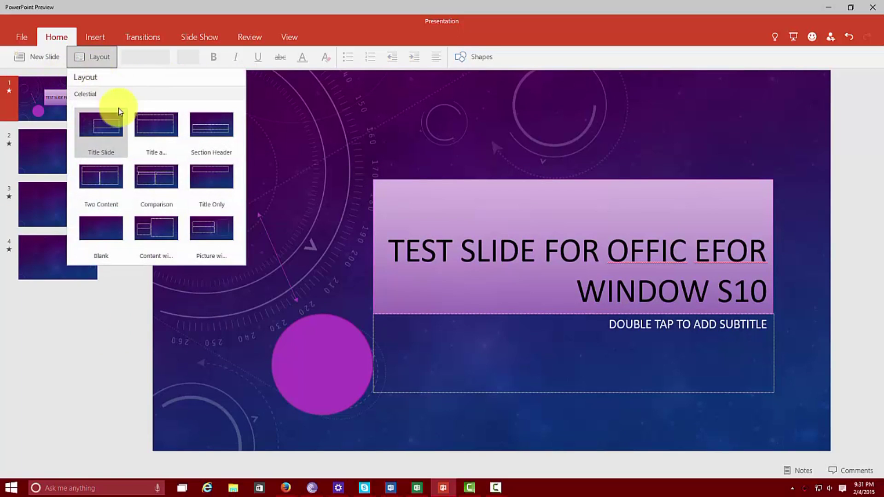
pyautogui.scroll(-3, 197, 175)
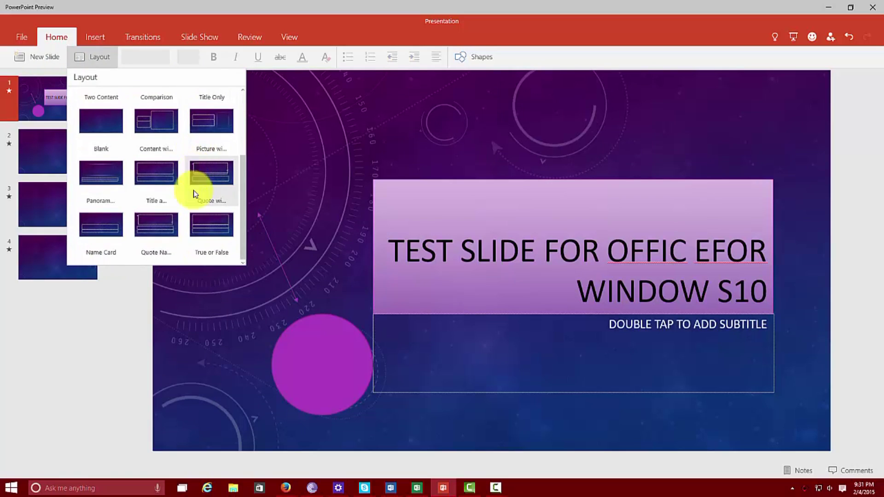
pyautogui.scroll(3, 188, 204)
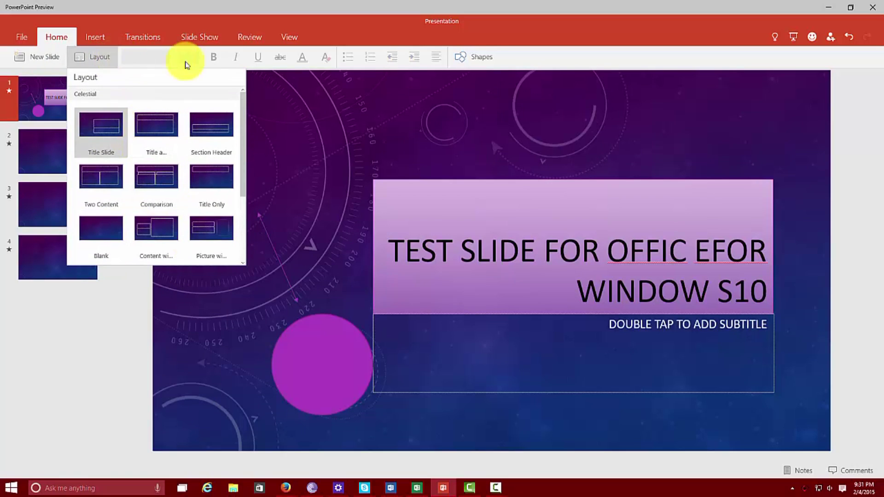